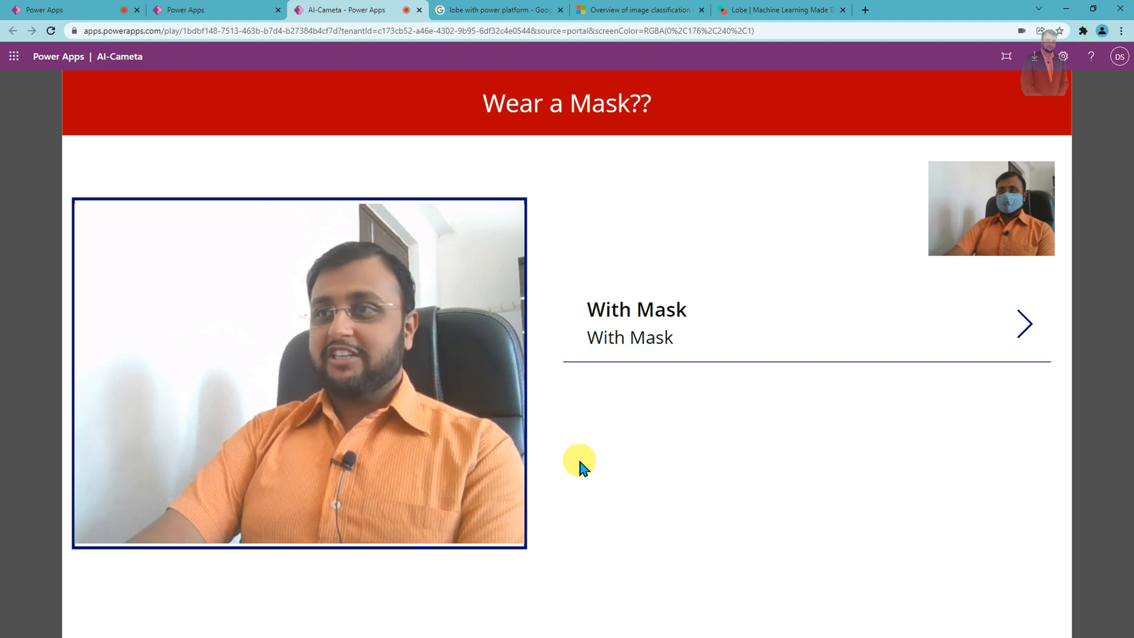
- Switch to the Lobe website and start downloading the Lobe desktop installer
click(768, 10)
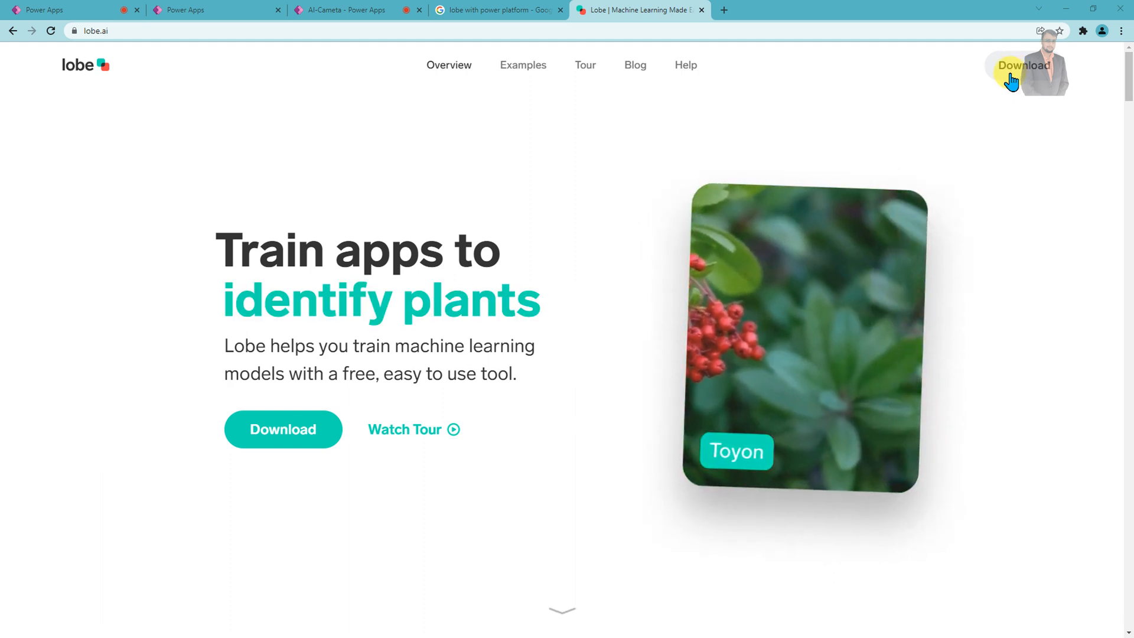
click(1011, 81)
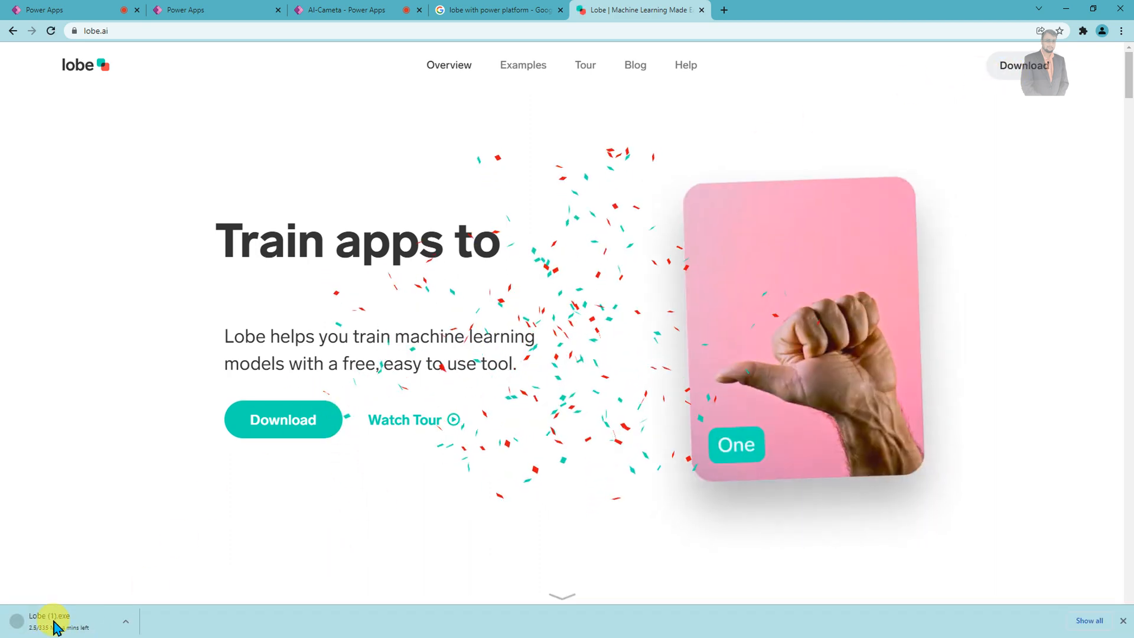
click(124, 624)
click(144, 603)
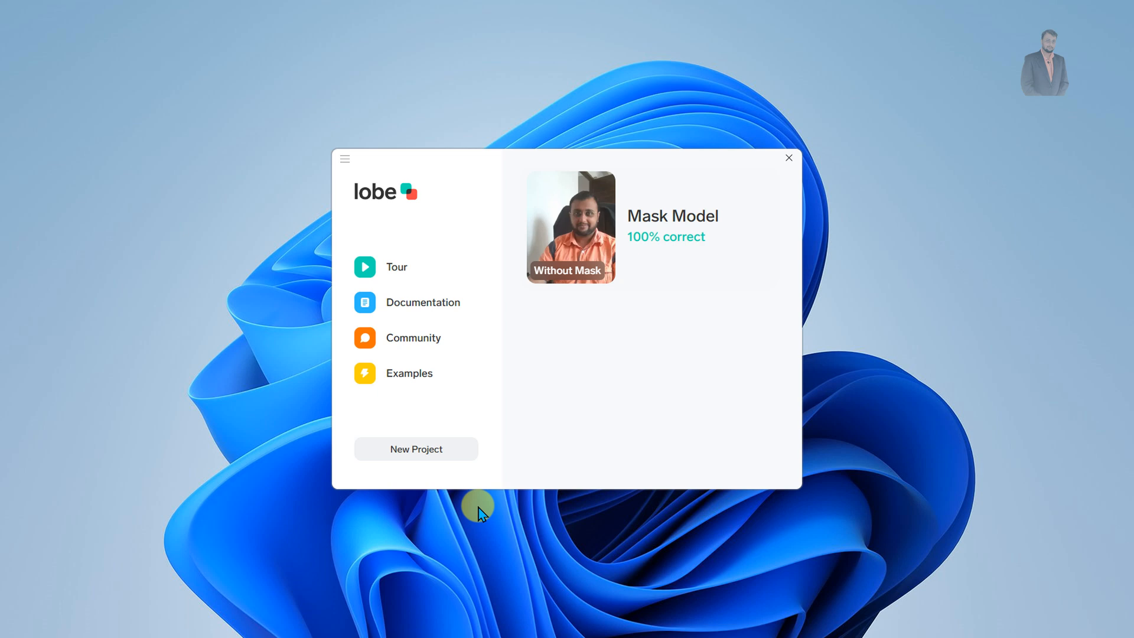
- Create a new Lobe project and name it YT-MaskVerification
click(452, 458)
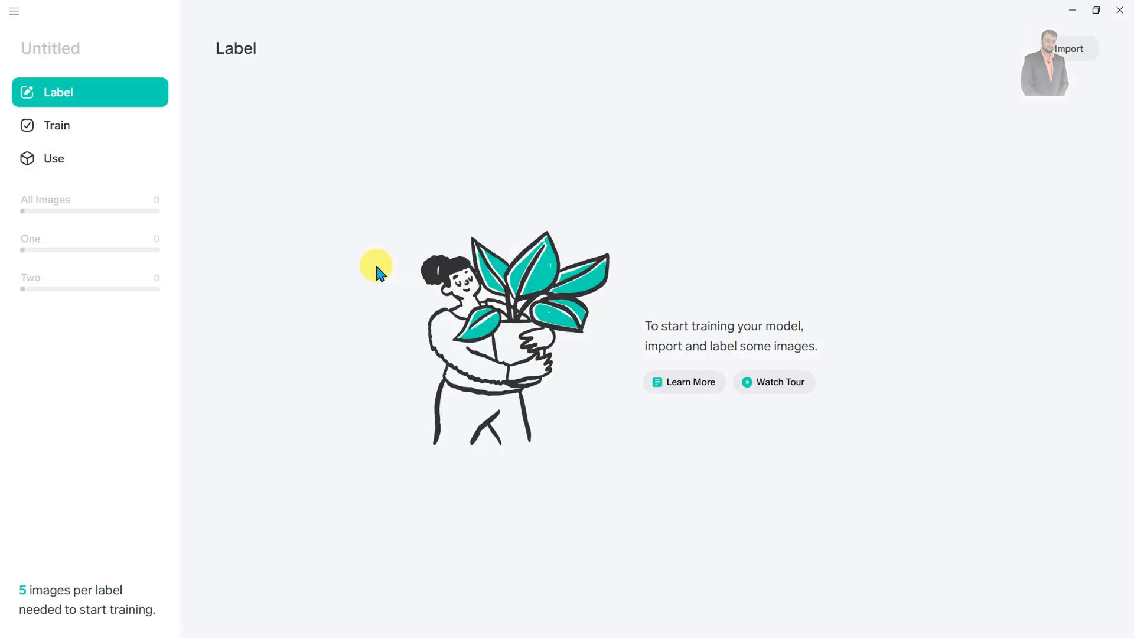
double_click(86, 49)
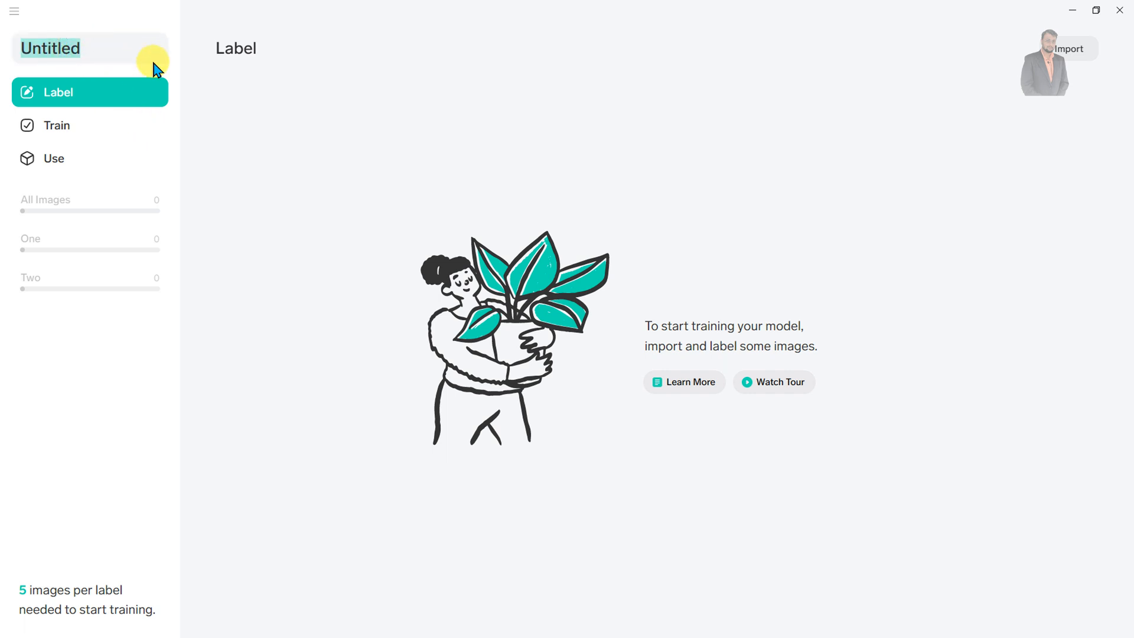
text(Y)
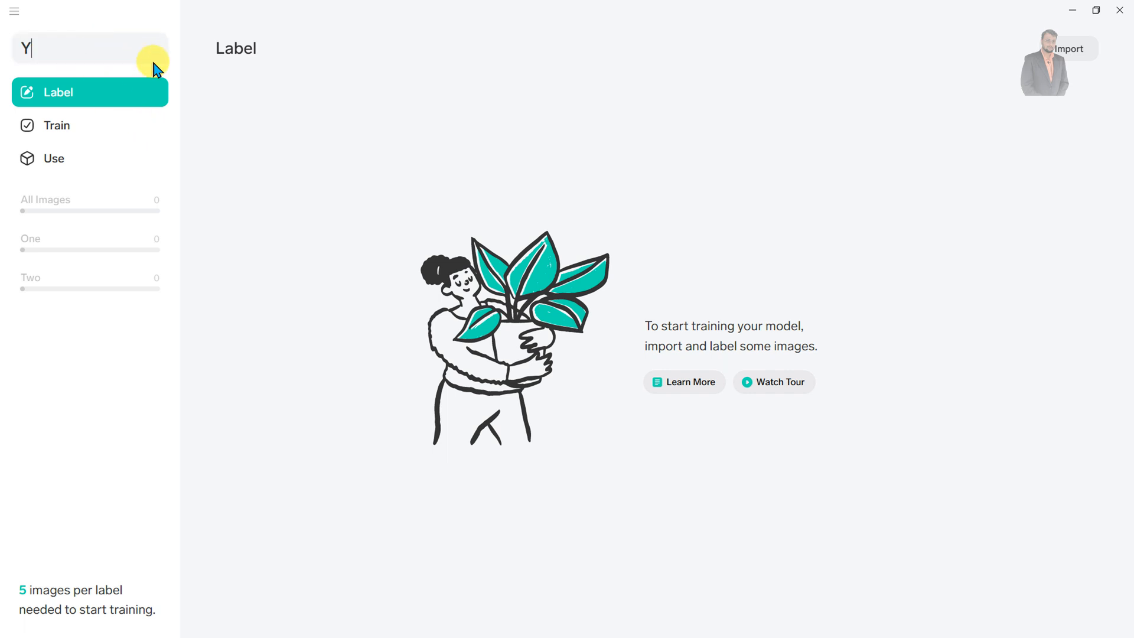
text(T-MaskVerificatio)
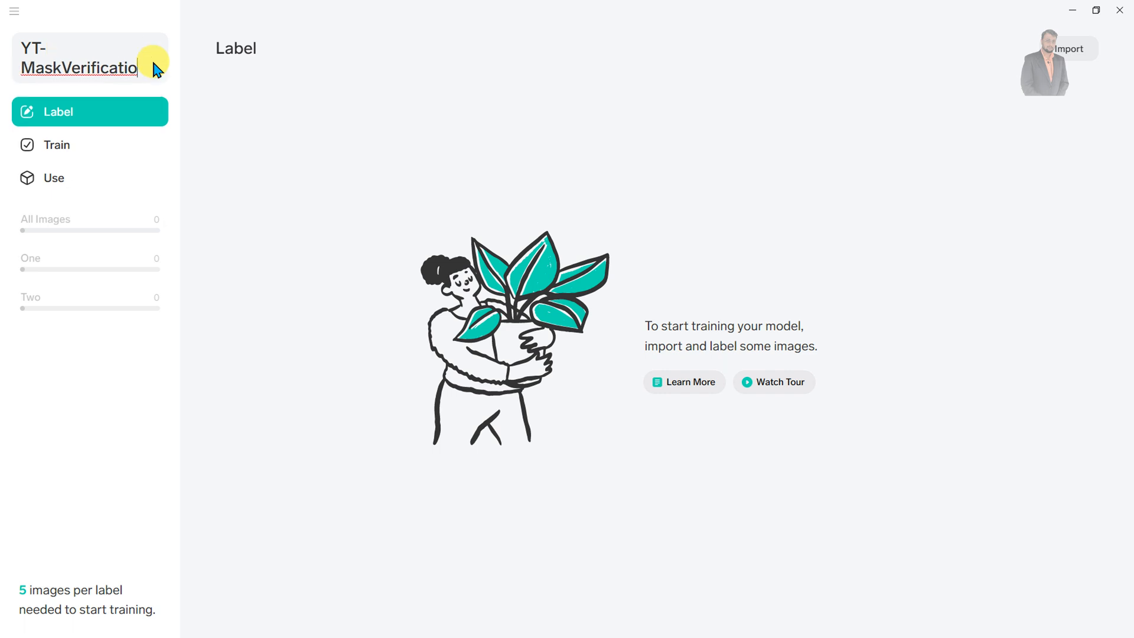
text(n)
click(227, 68)
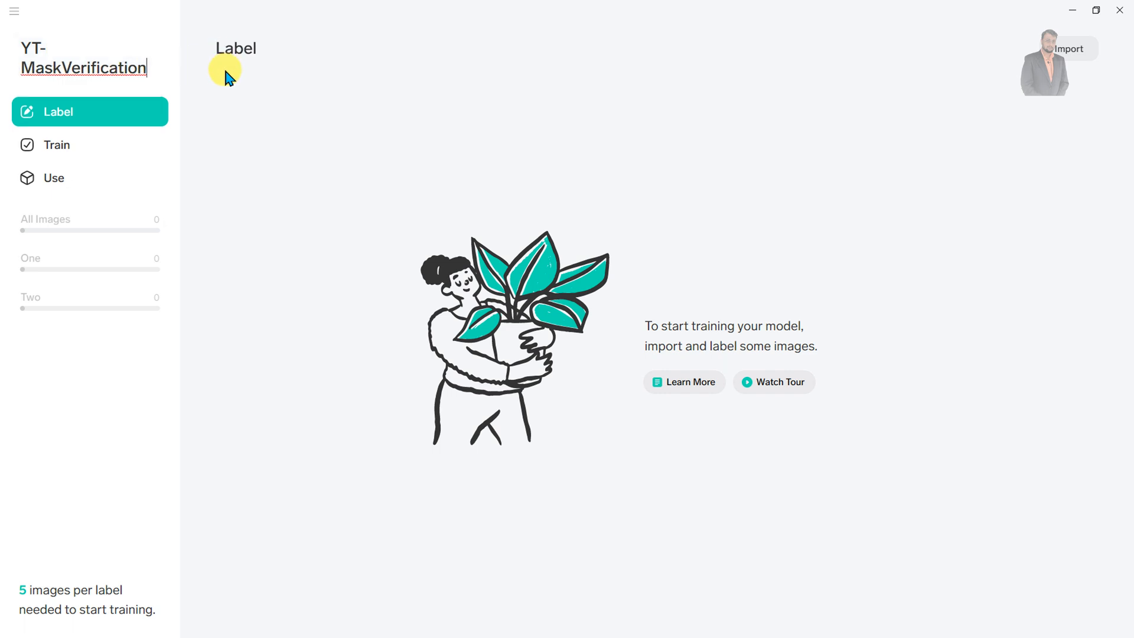
click(229, 143)
- Start importing images with the webcam and set the capture label to Without Mask
click(1069, 53)
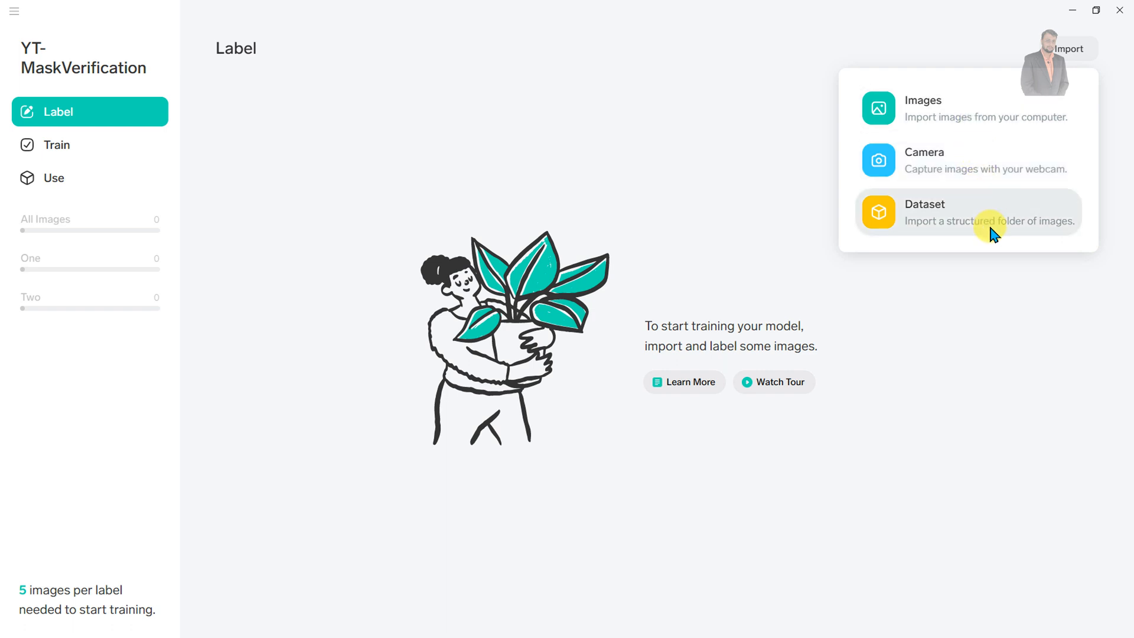
click(982, 176)
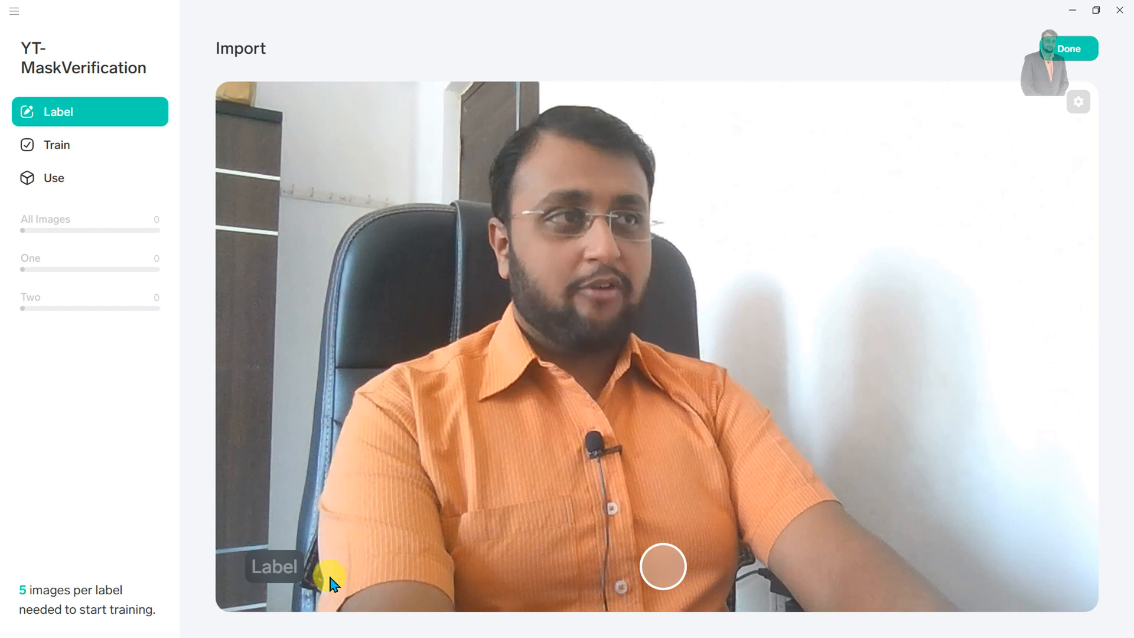
click(275, 568)
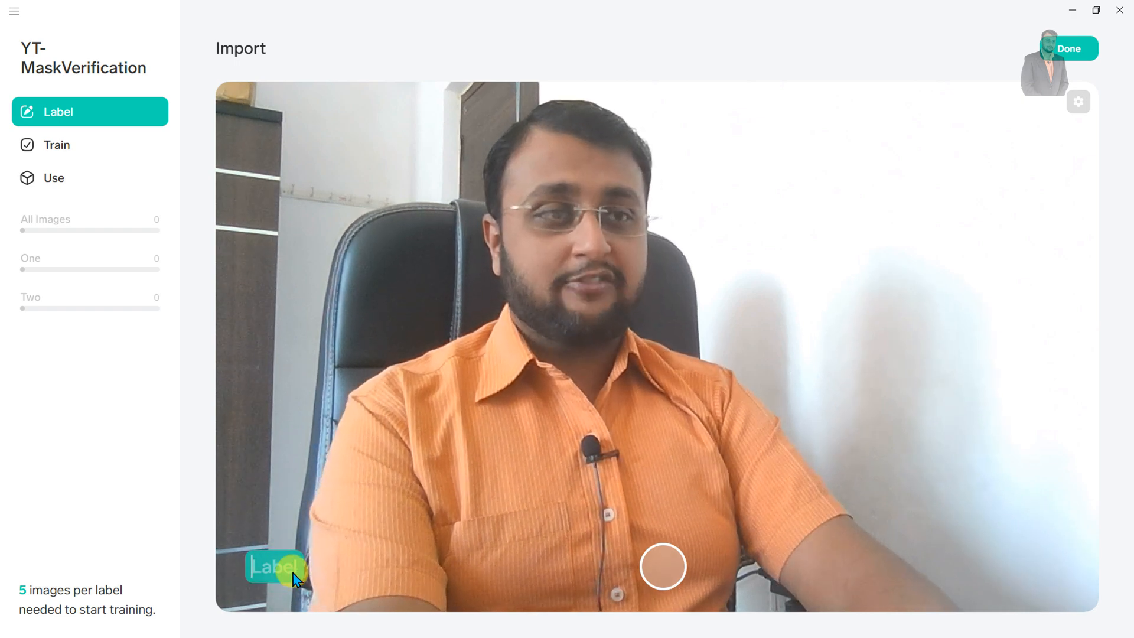
text(Wi)
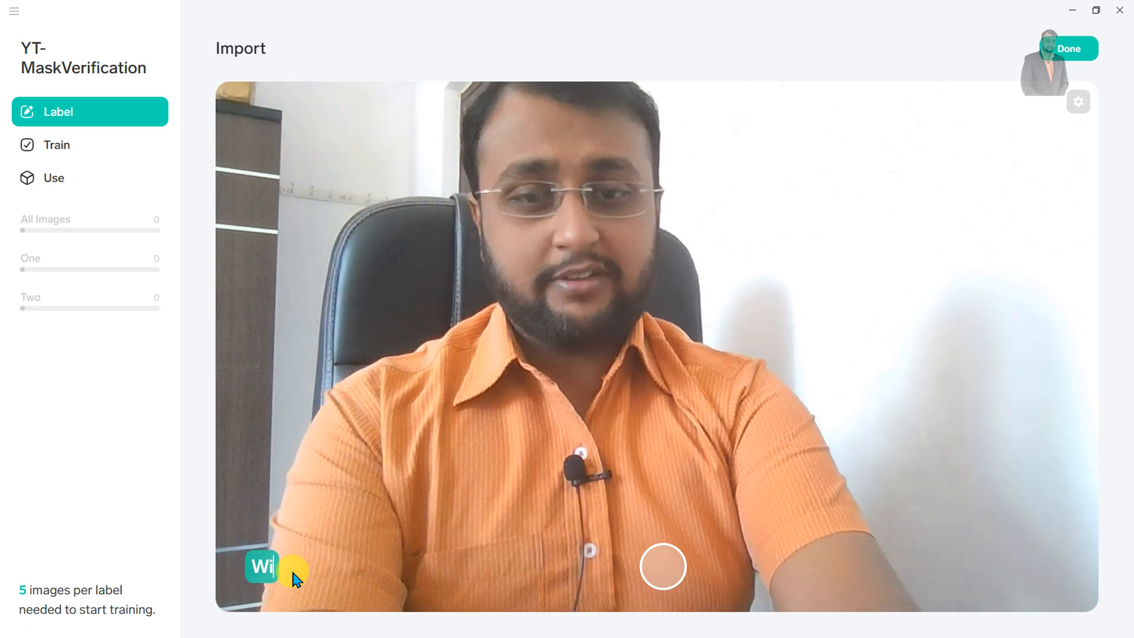
text(thout Mask)
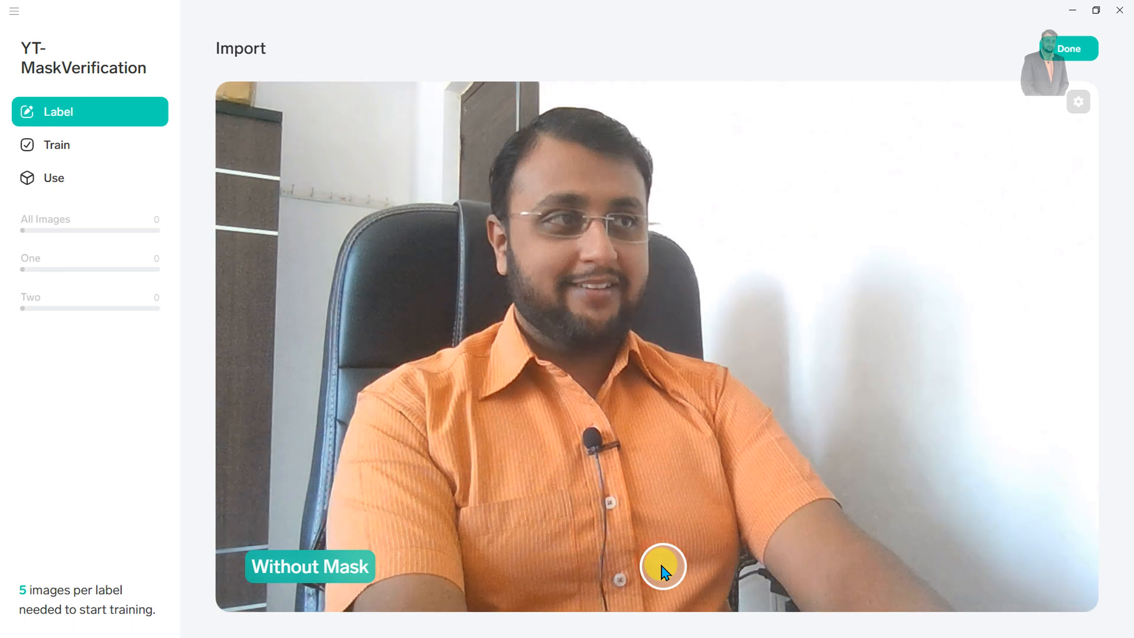
key(Return)
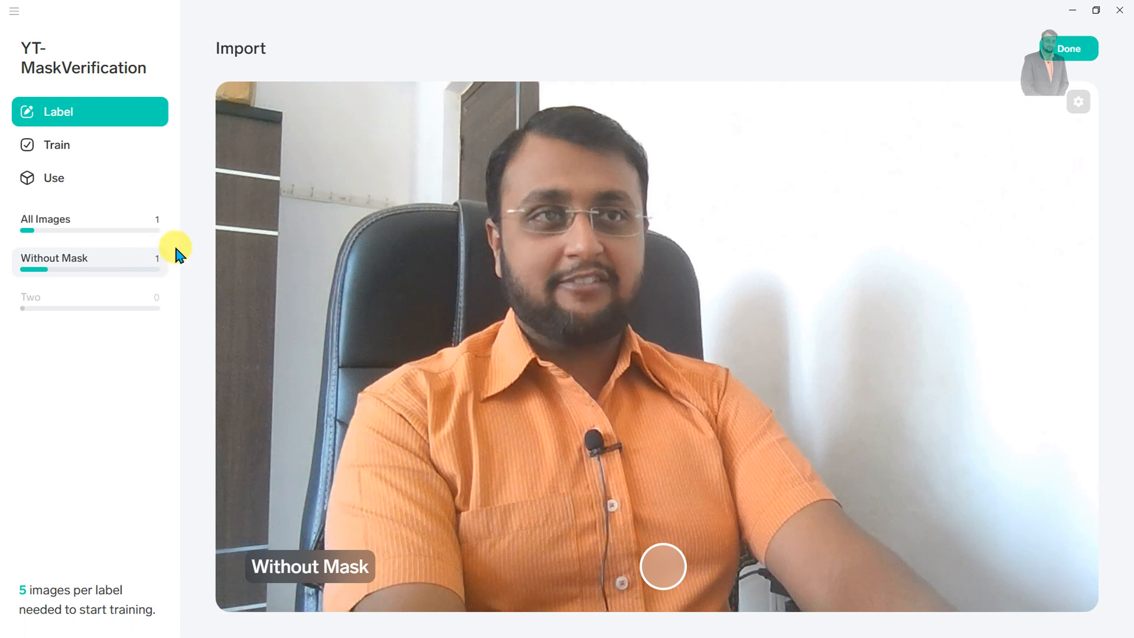
- Capture webcam images of the bare face in varied poses until the Without Mask label holds 13 images
click(669, 576)
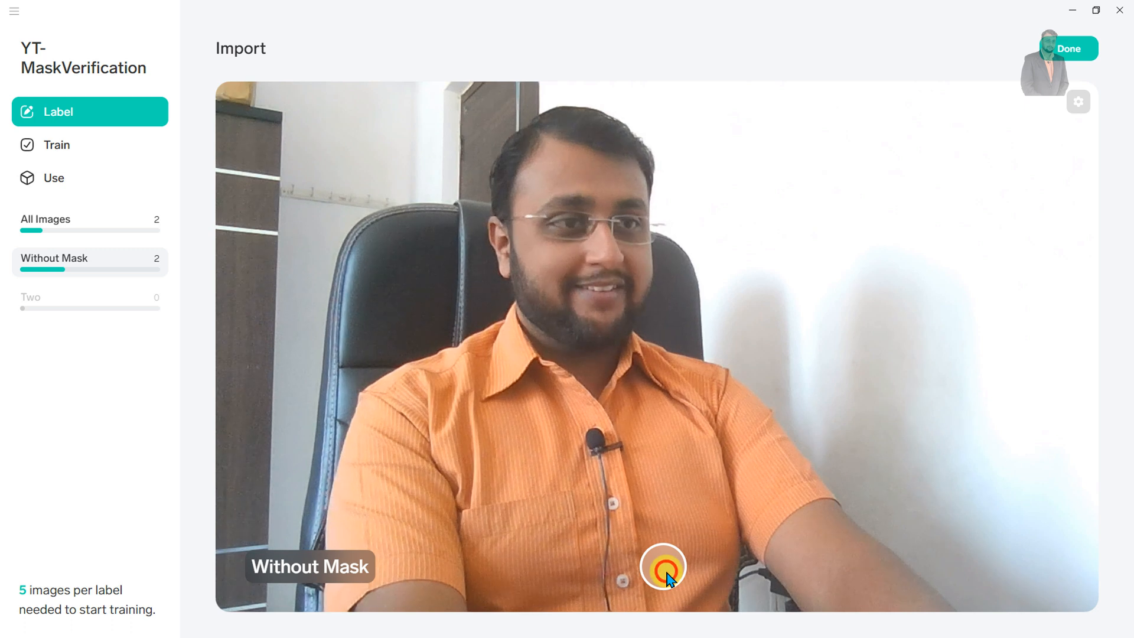
click(670, 577)
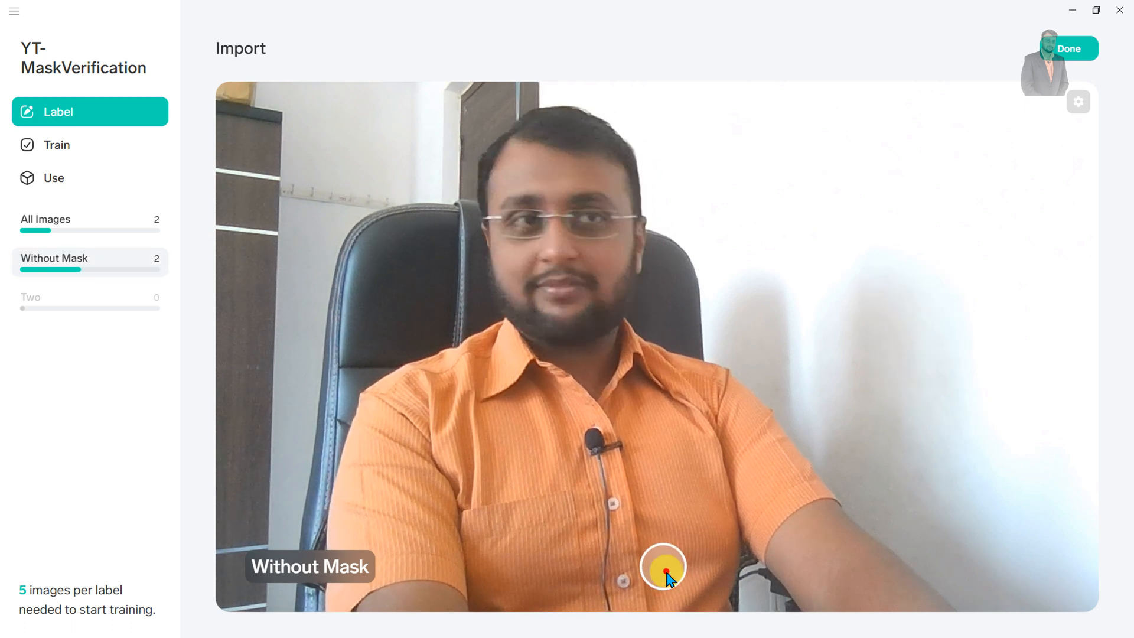
click(669, 577)
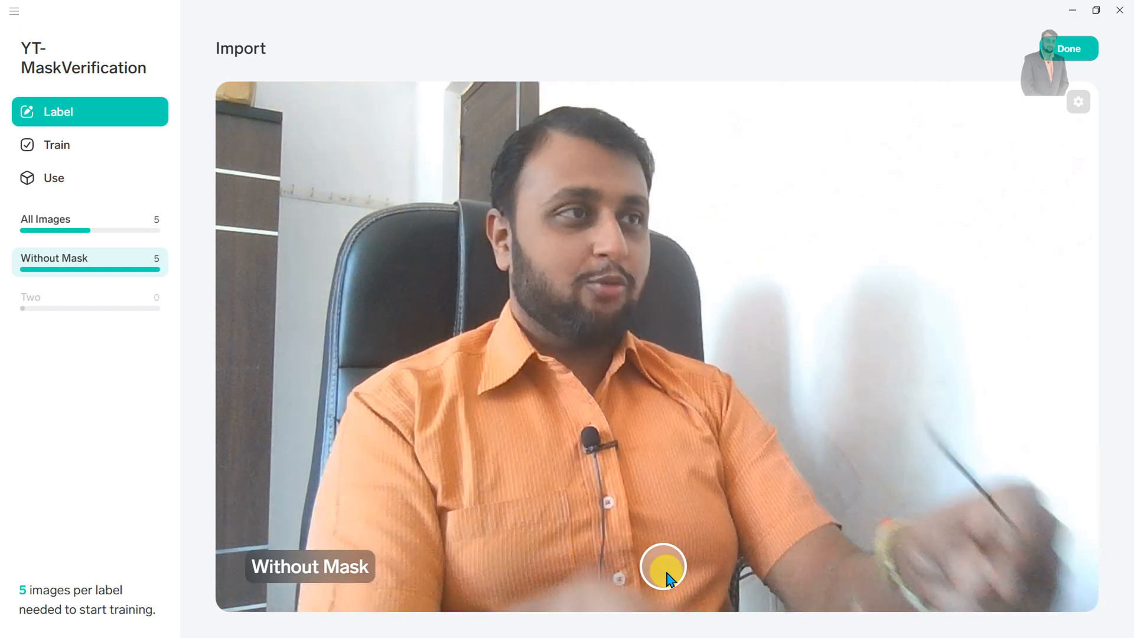
click(667, 572)
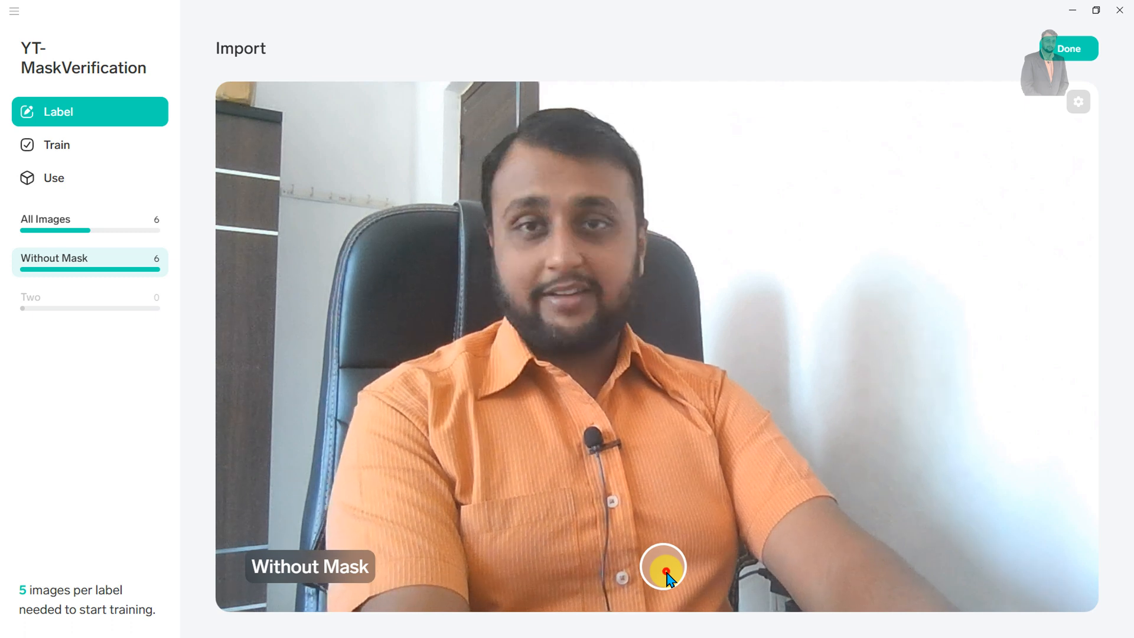
click(665, 570)
click(666, 571)
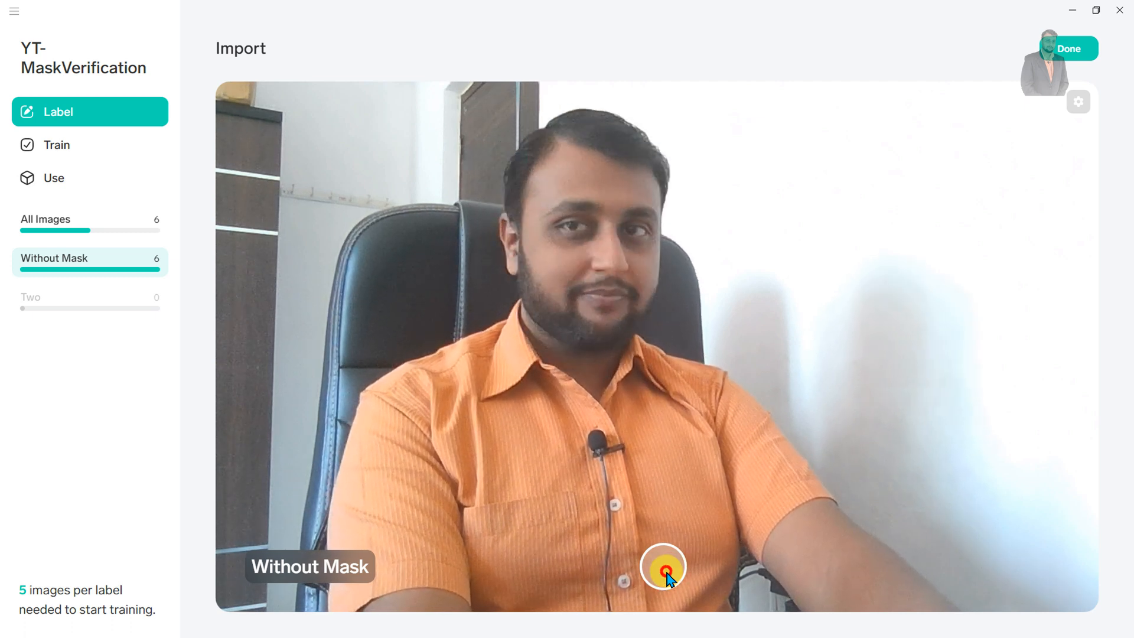
click(666, 571)
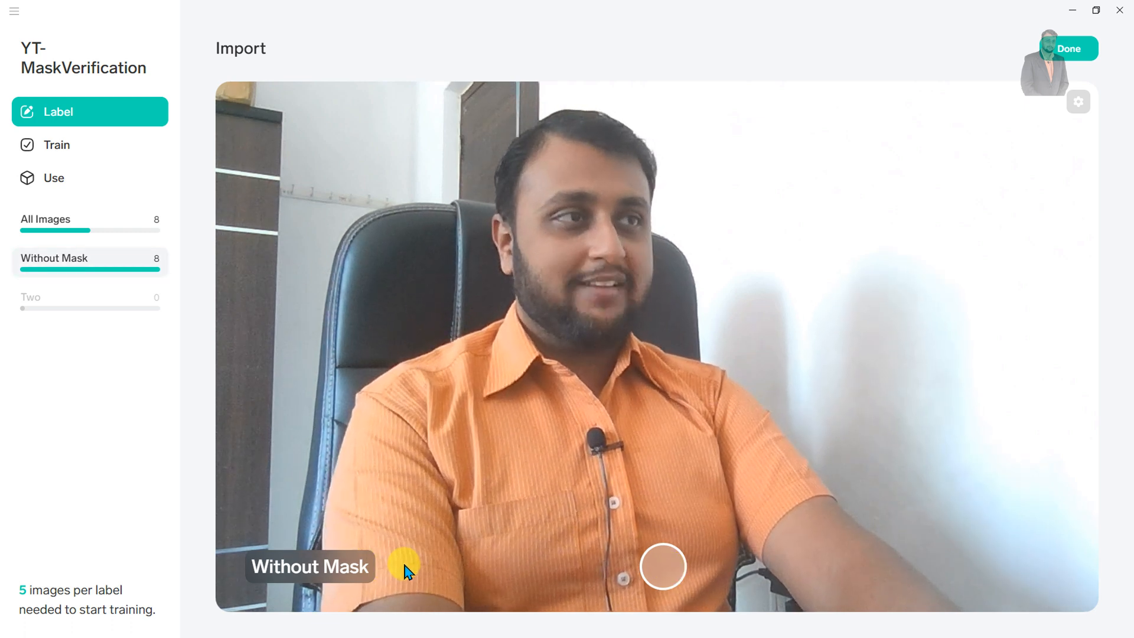
key(space)
key(space)
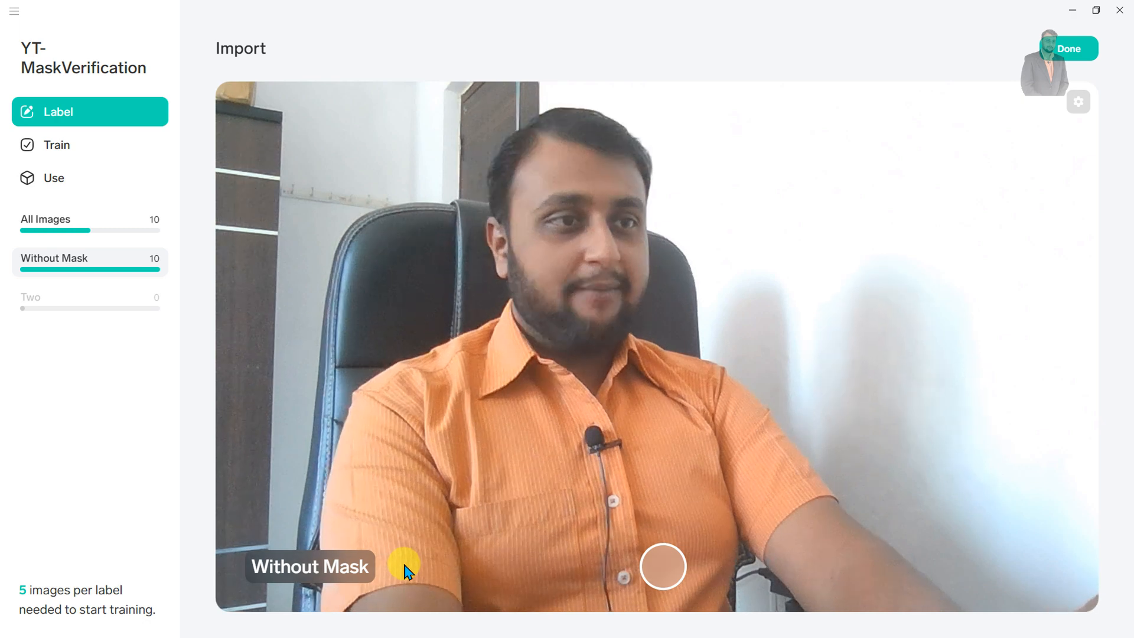
key(space)
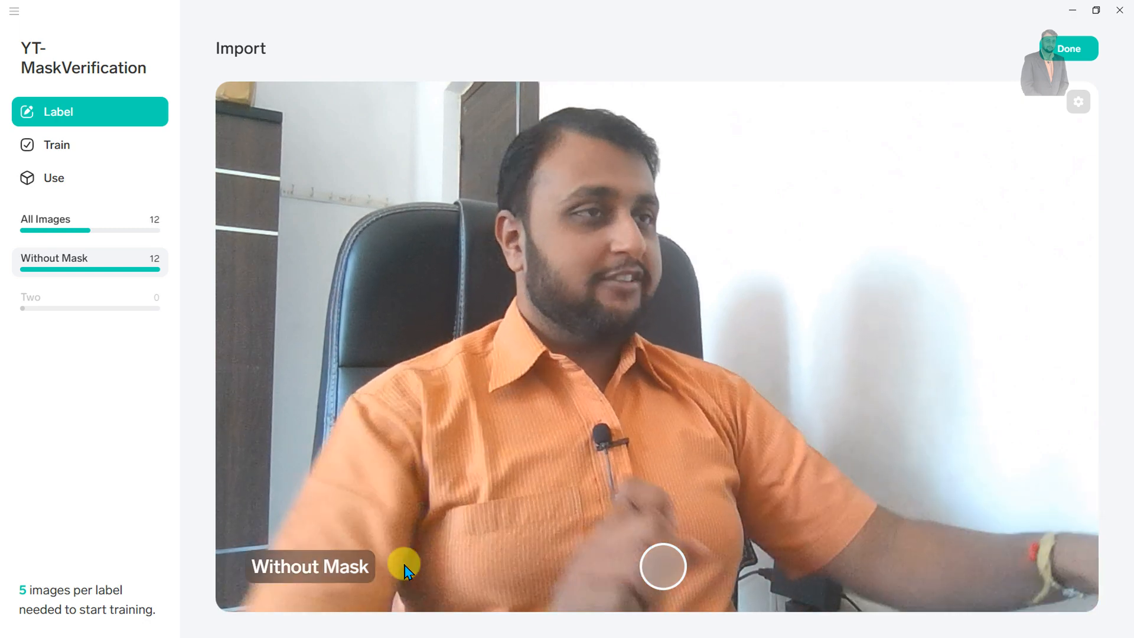
key(space)
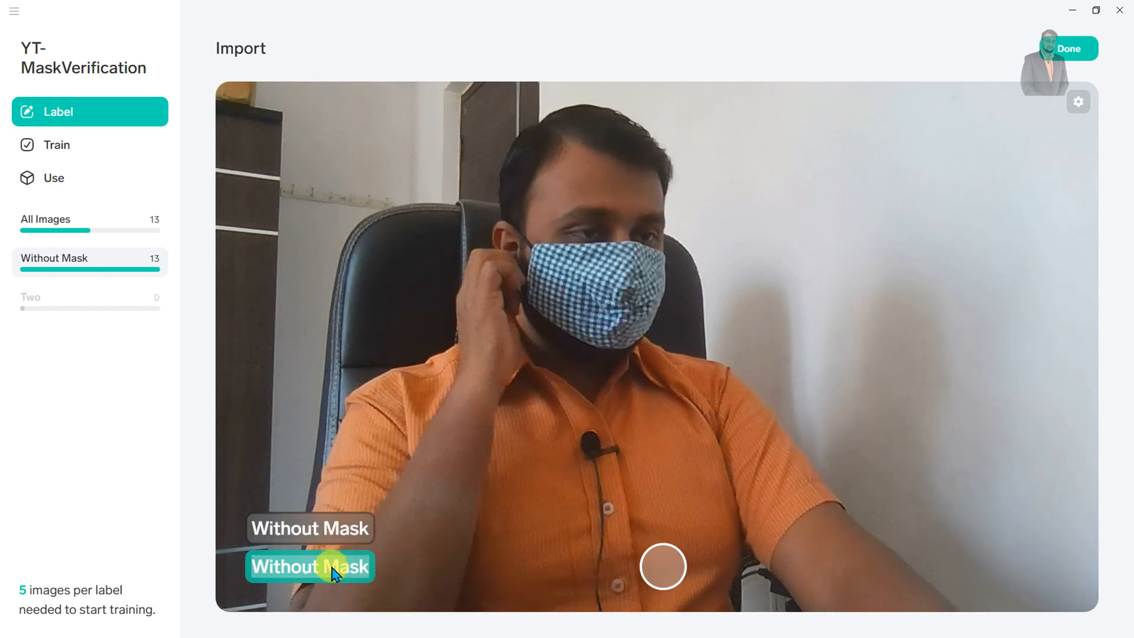
- Replace the webcam capture label with a new label named With Mask
click(333, 569)
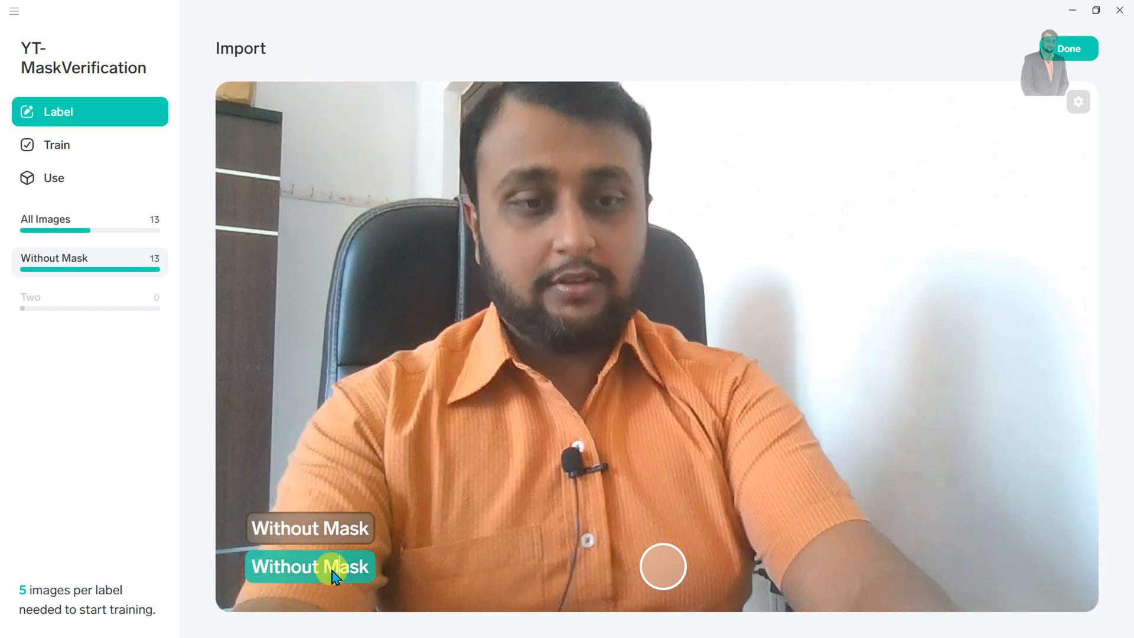
key(ctrl+a)
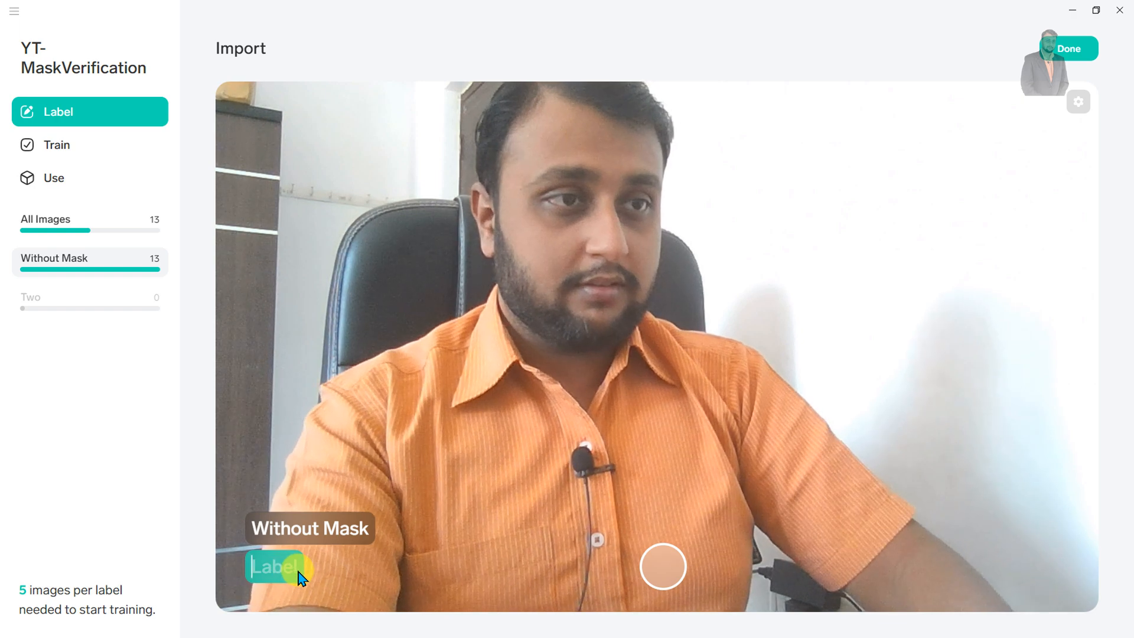
text(With )
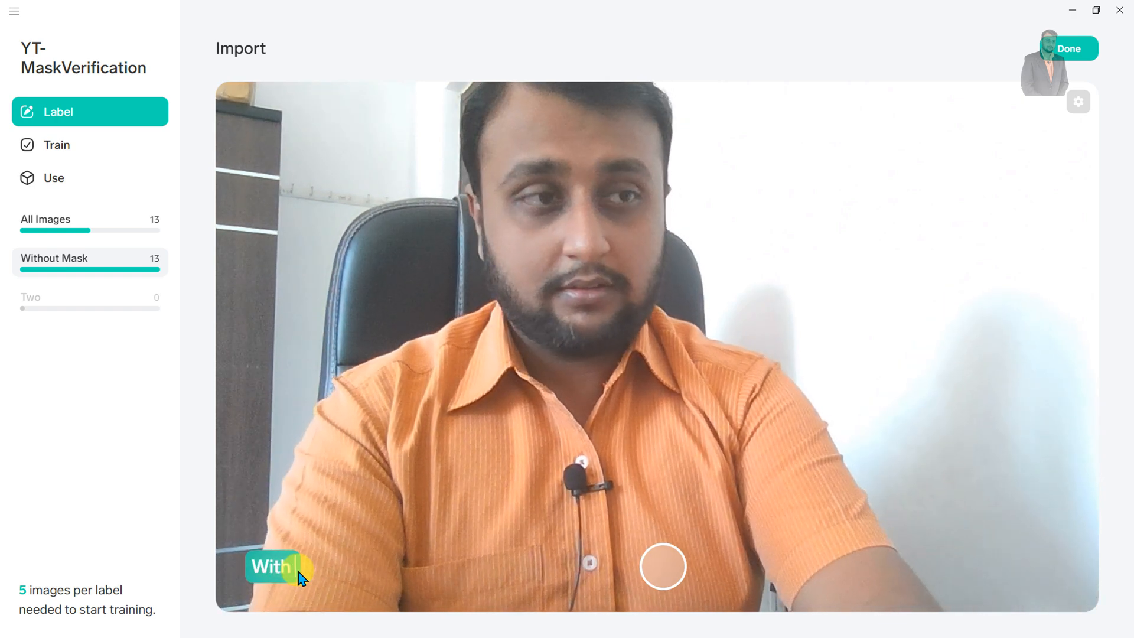
text(Mask)
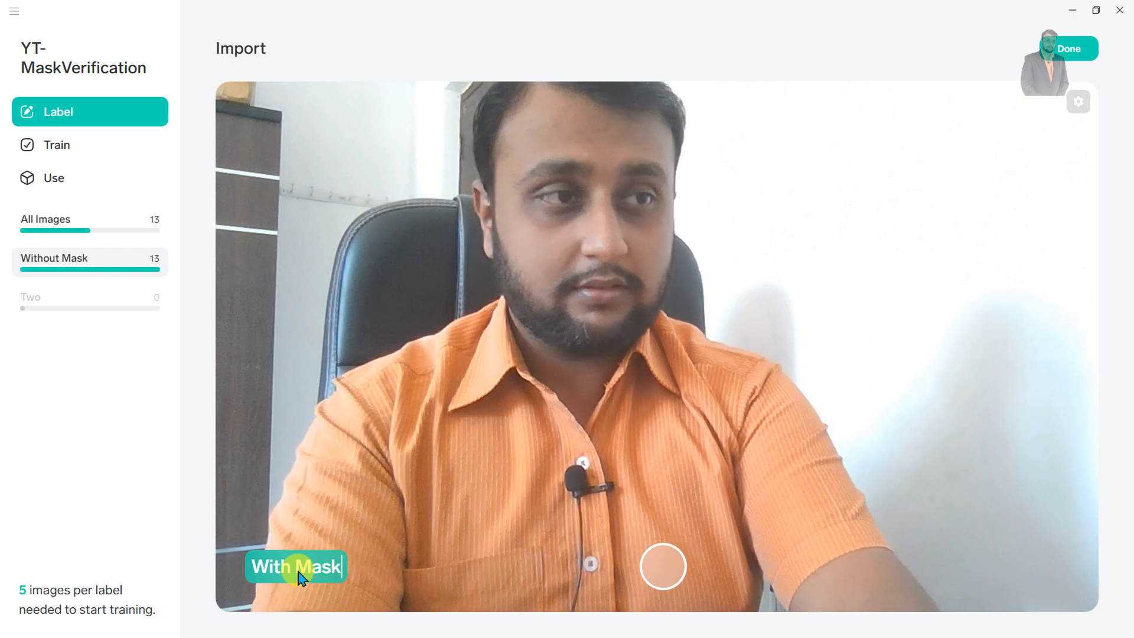
click(381, 560)
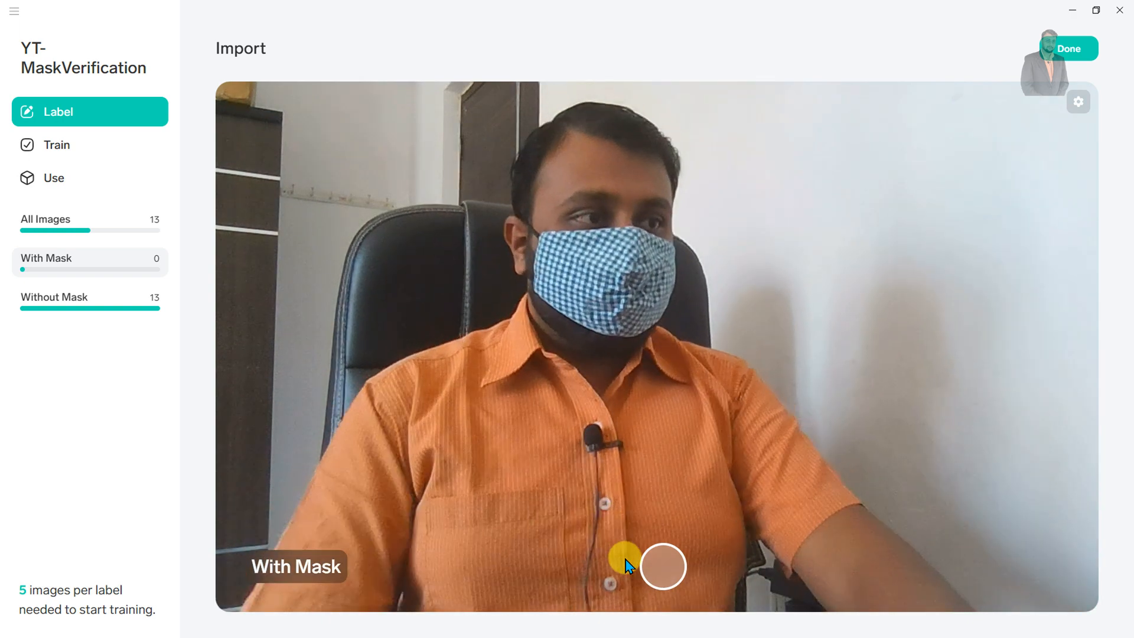
- Capture at least 10 webcam images of the masked face in varied poses, with and without glasses, under the With Mask label
click(662, 572)
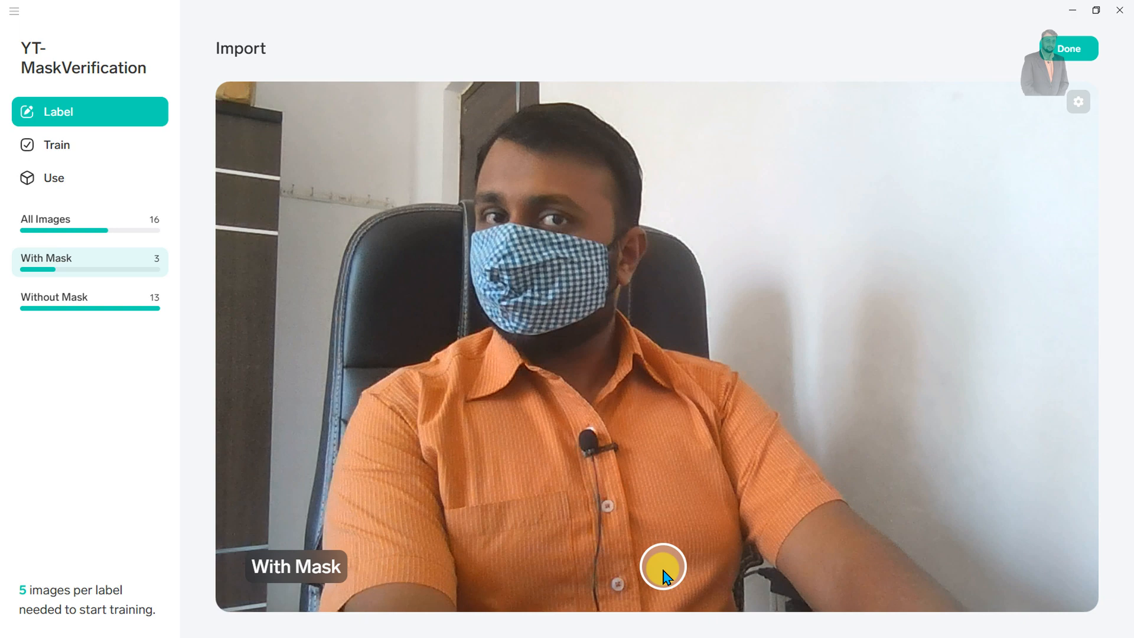
click(664, 568)
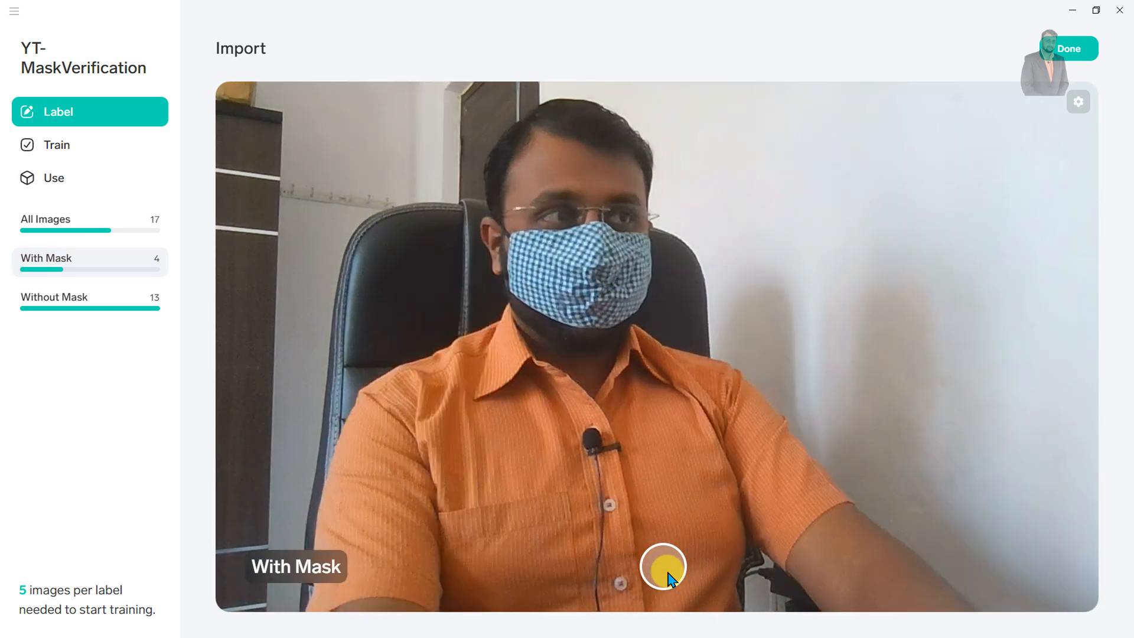
click(668, 577)
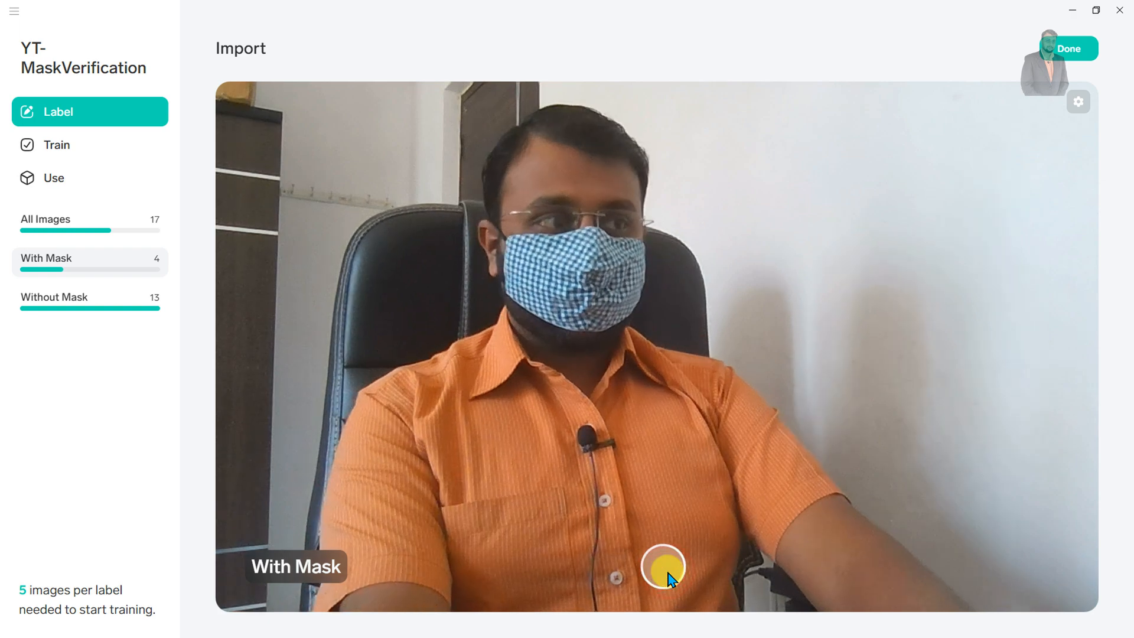
click(670, 578)
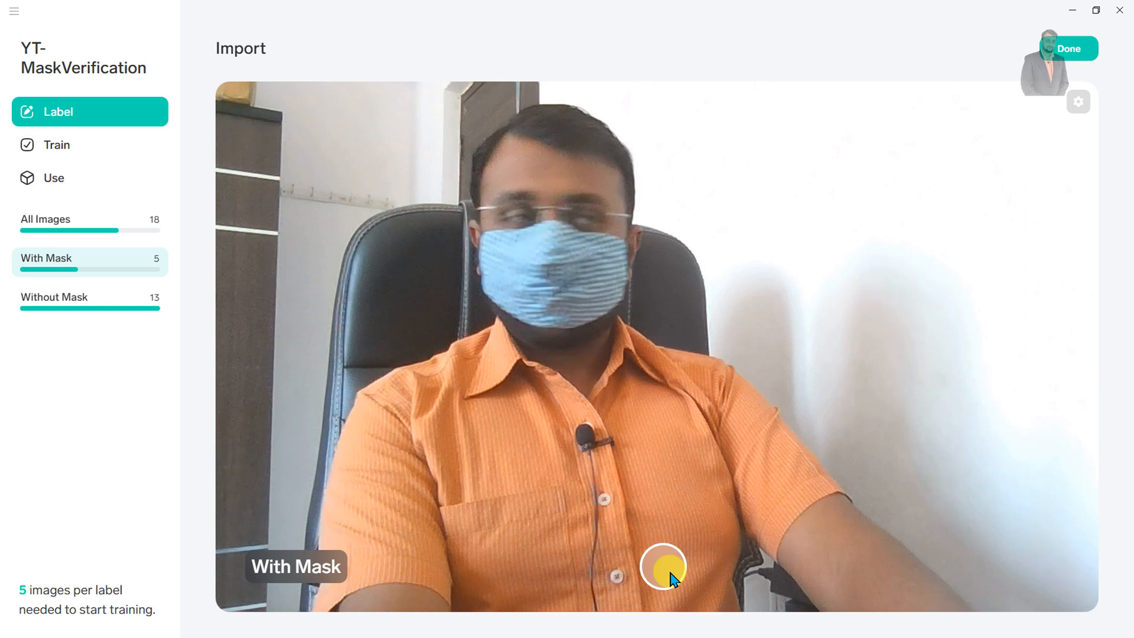
click(672, 578)
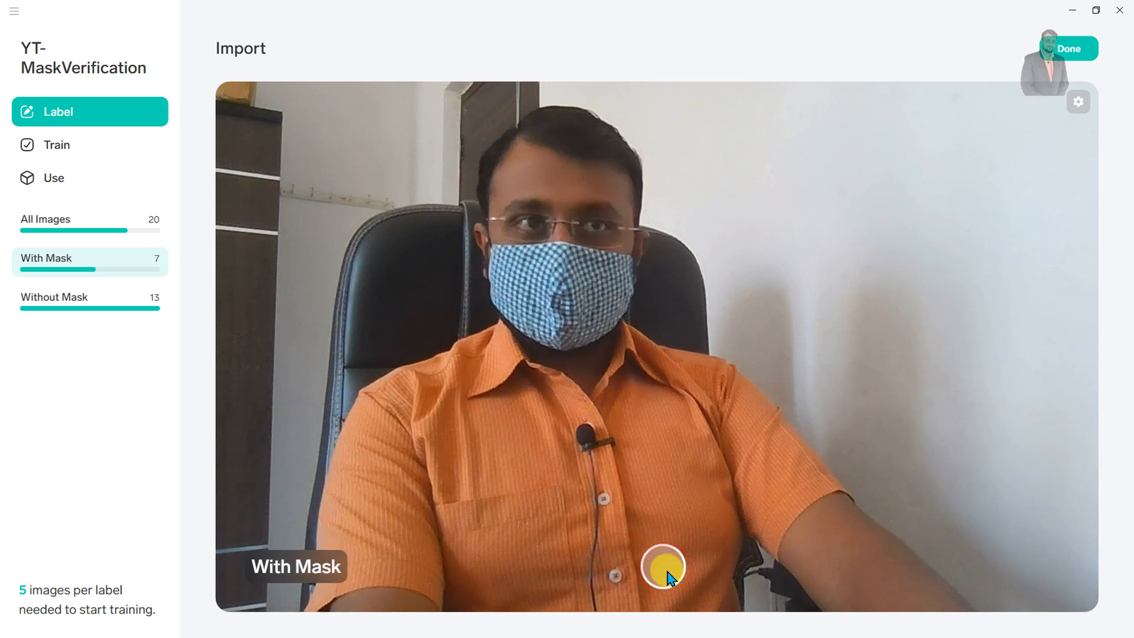
click(670, 576)
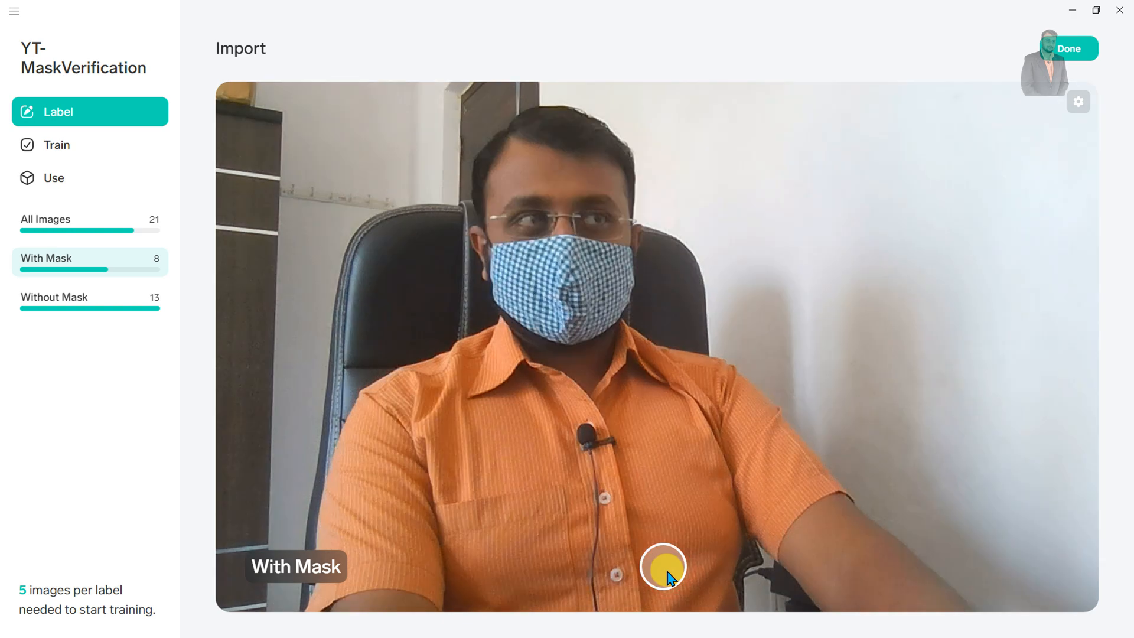
click(670, 576)
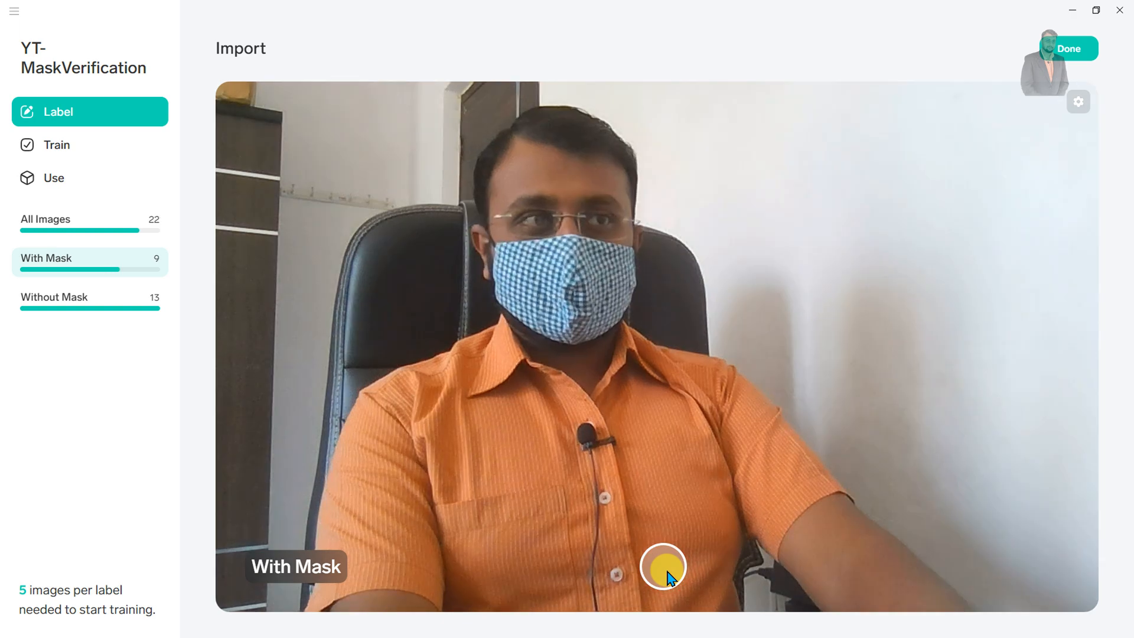
click(669, 576)
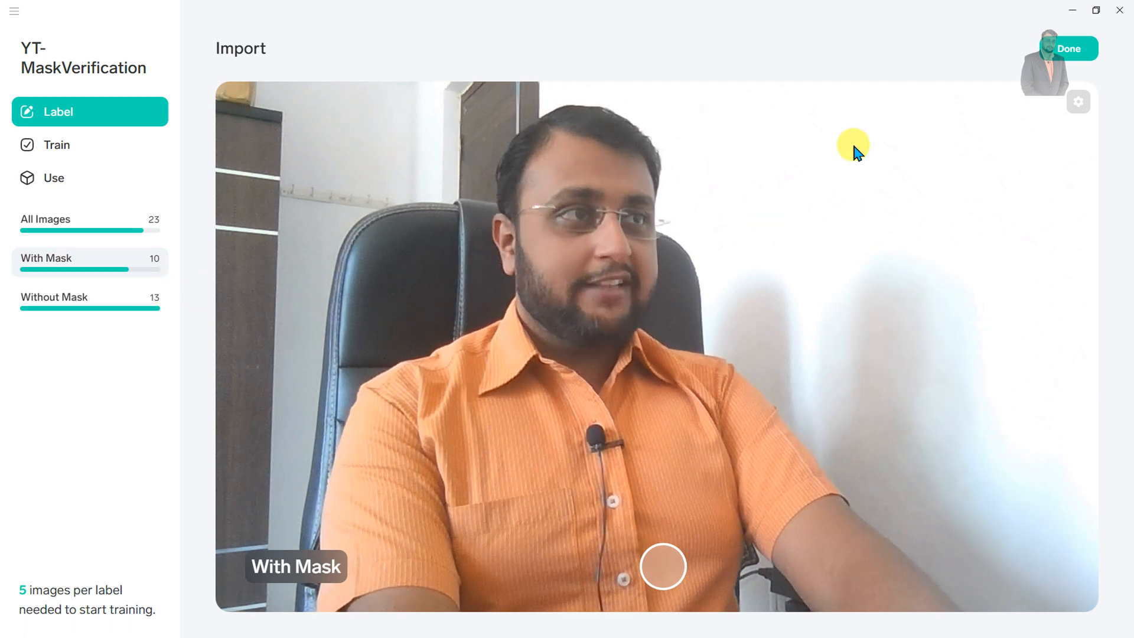
- Examine the training results for the With Mask and Without Mask images
click(88, 147)
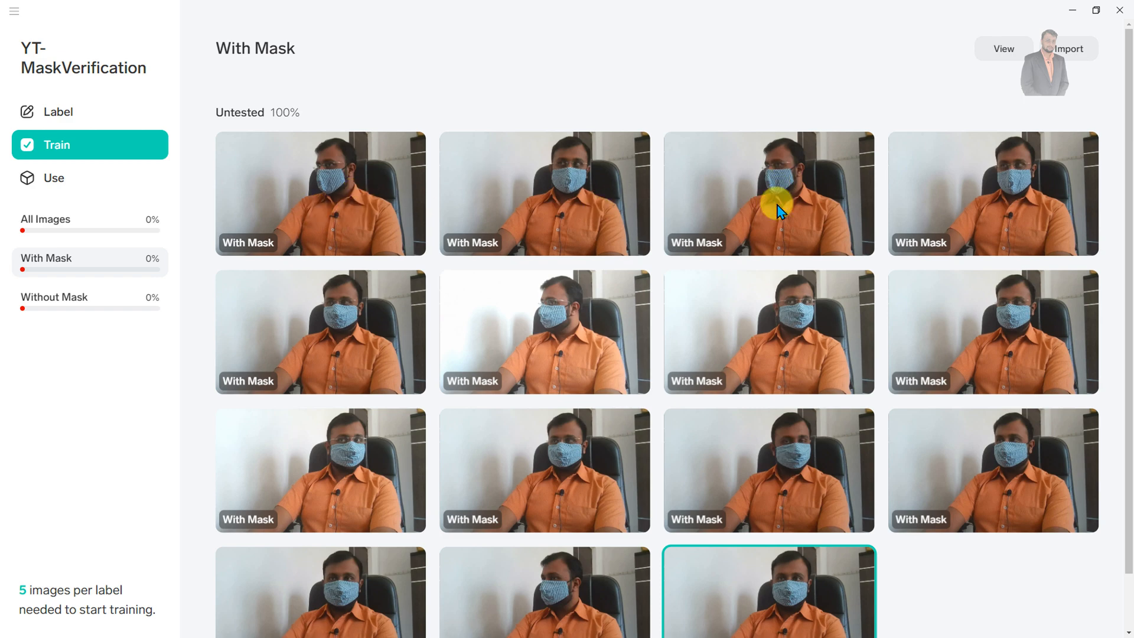
drag(1125, 127, 1129, 301)
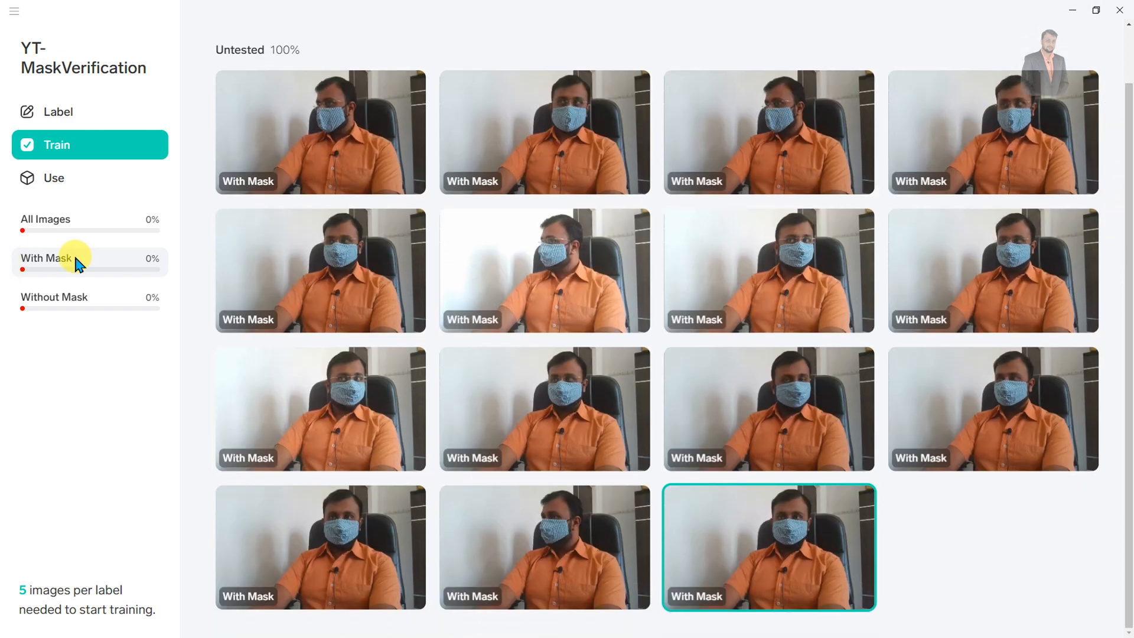
click(62, 300)
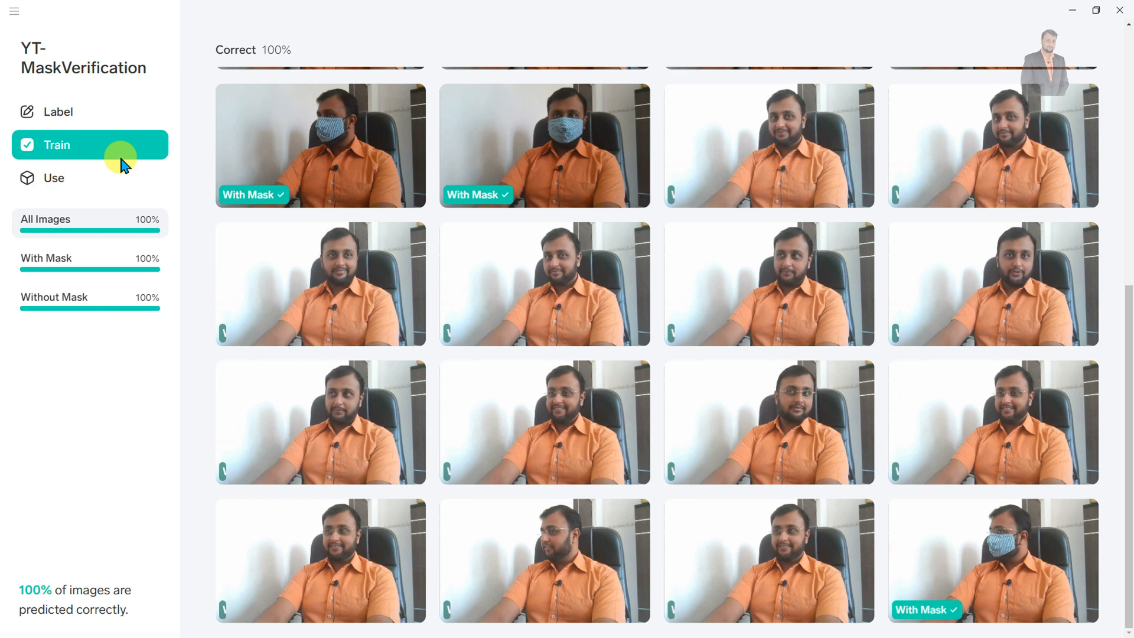
- Test the model on the live camera with and without a mask, adding correctly predicted frames to the dataset
click(72, 185)
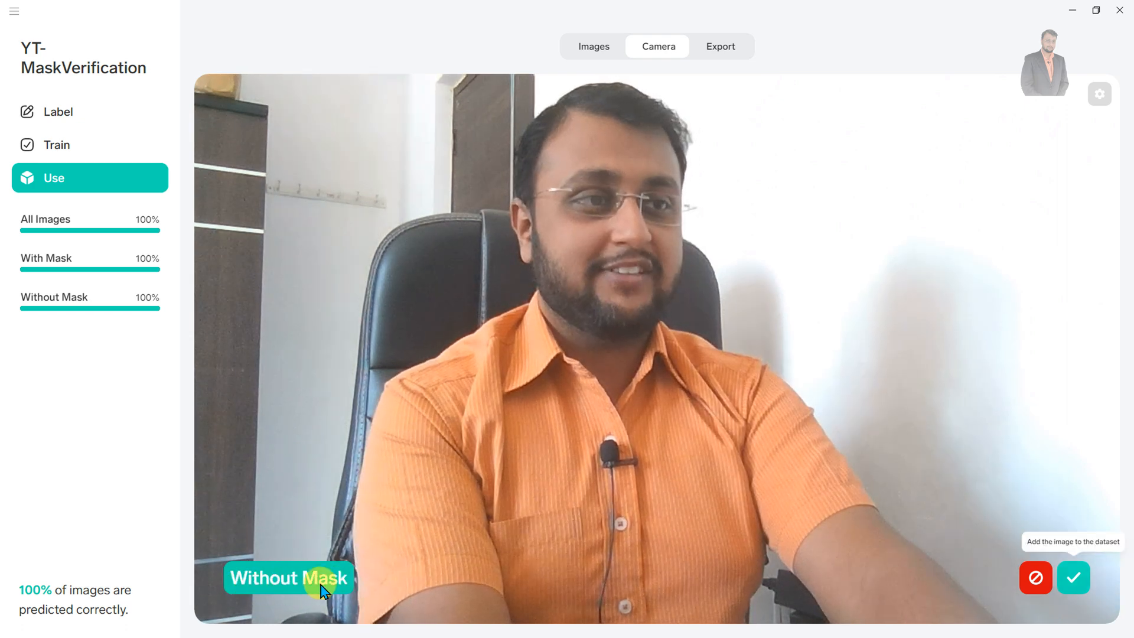
click(1075, 582)
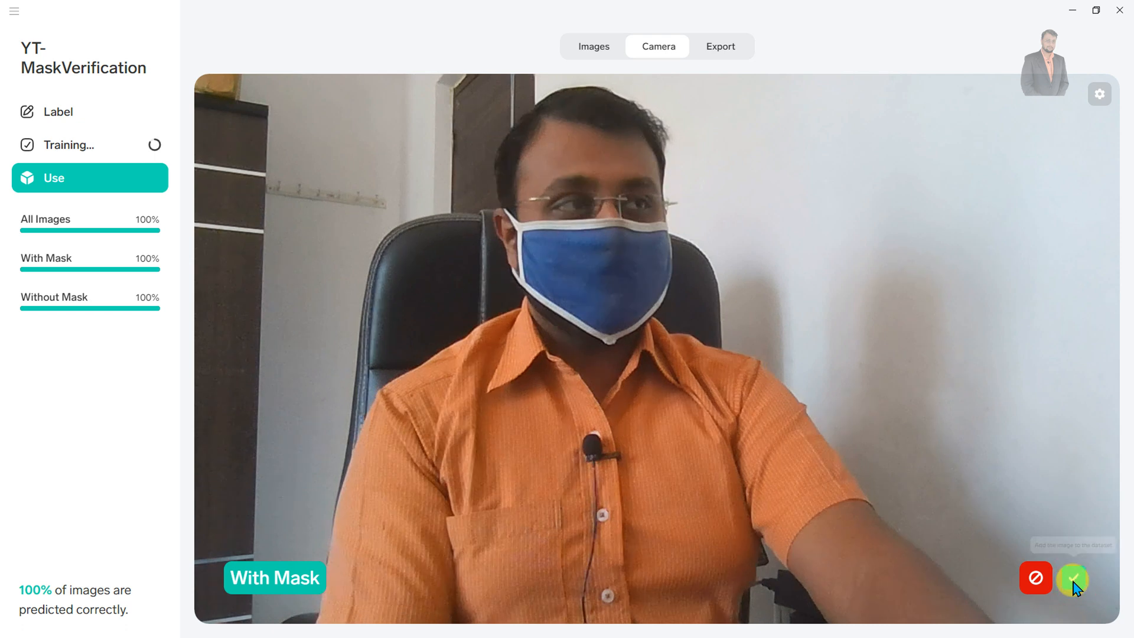
click(1074, 585)
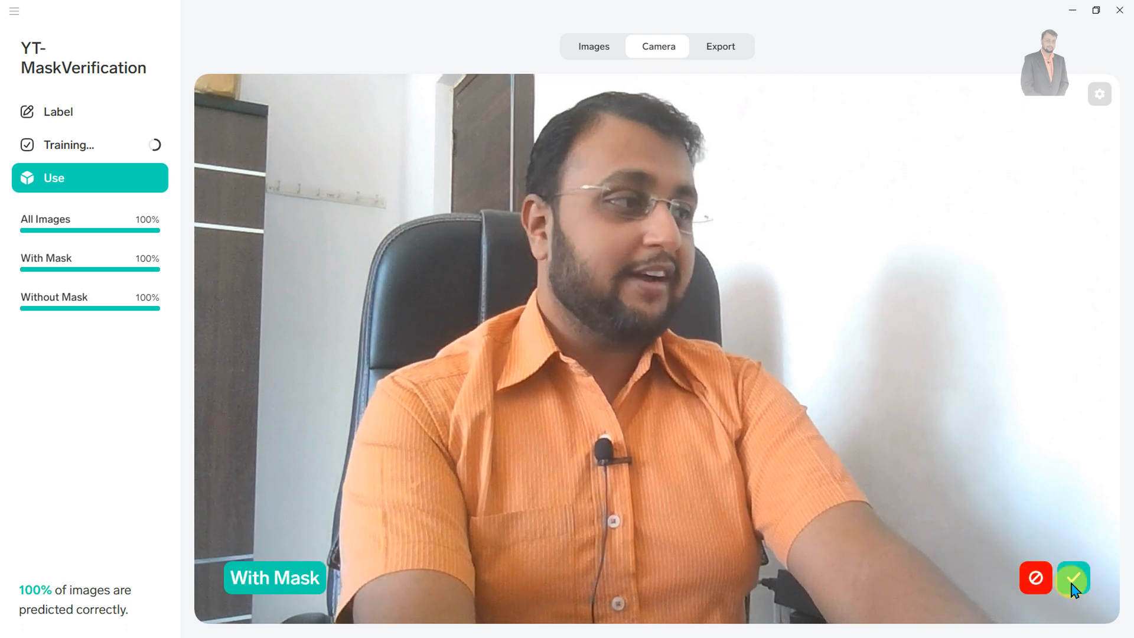
click(1022, 591)
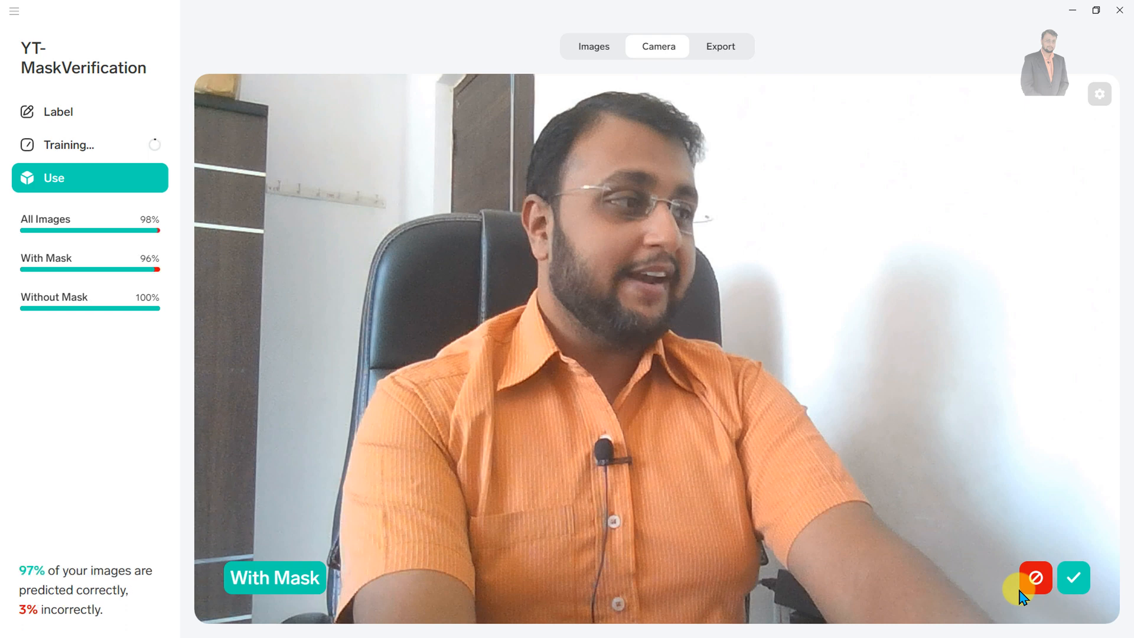
- Test the model with the masked man's portrait from the Downloads folder and add it to the dataset as With Mask
click(591, 52)
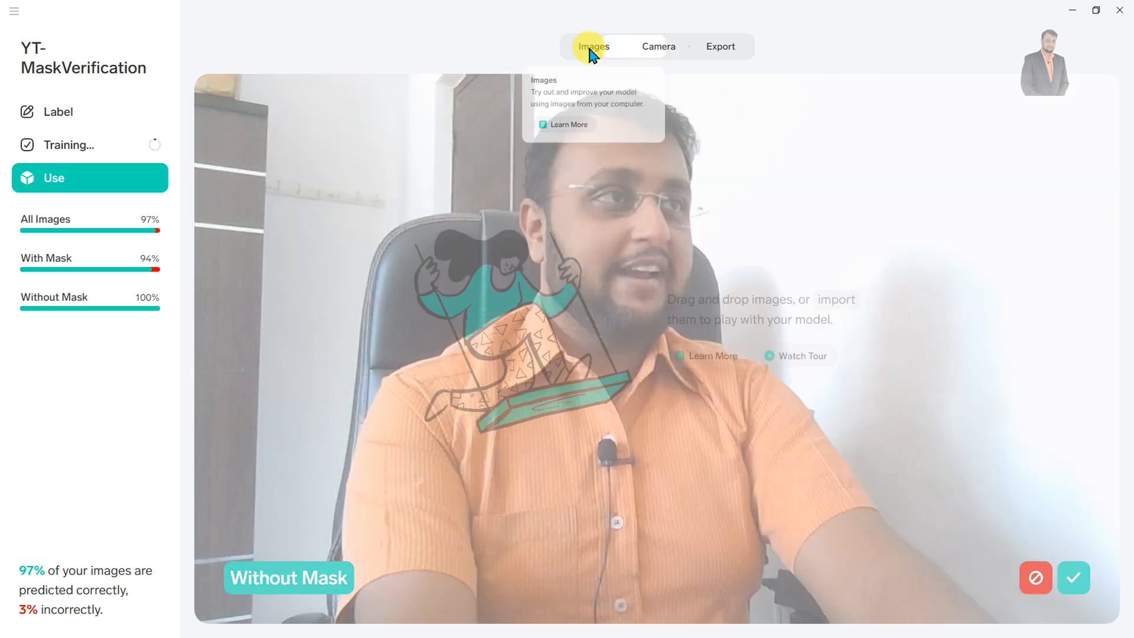
click(590, 52)
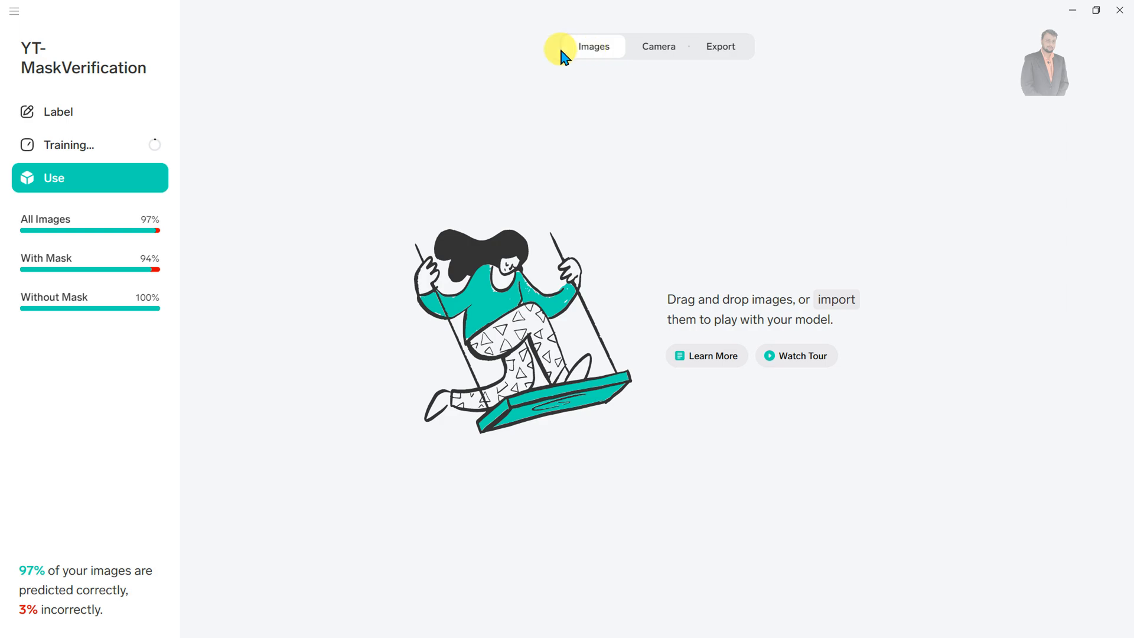
key(alt+Tab)
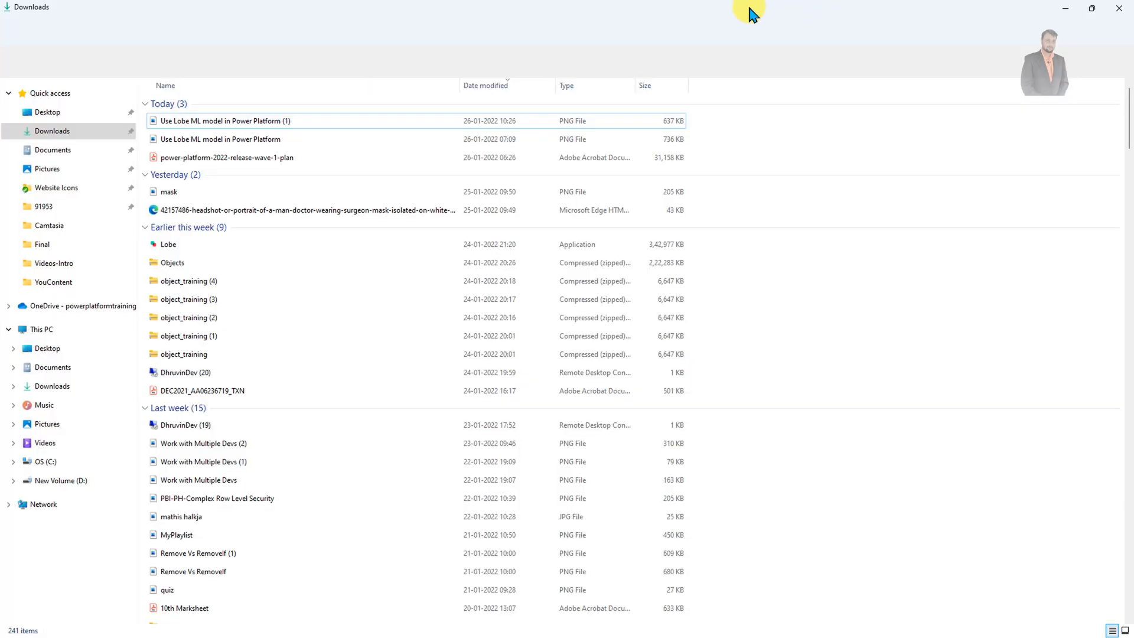
mouse_move(748, 7)
mouse_down()
mouse_move(359, 94)
mouse_move(0, 116)
mouse_up()
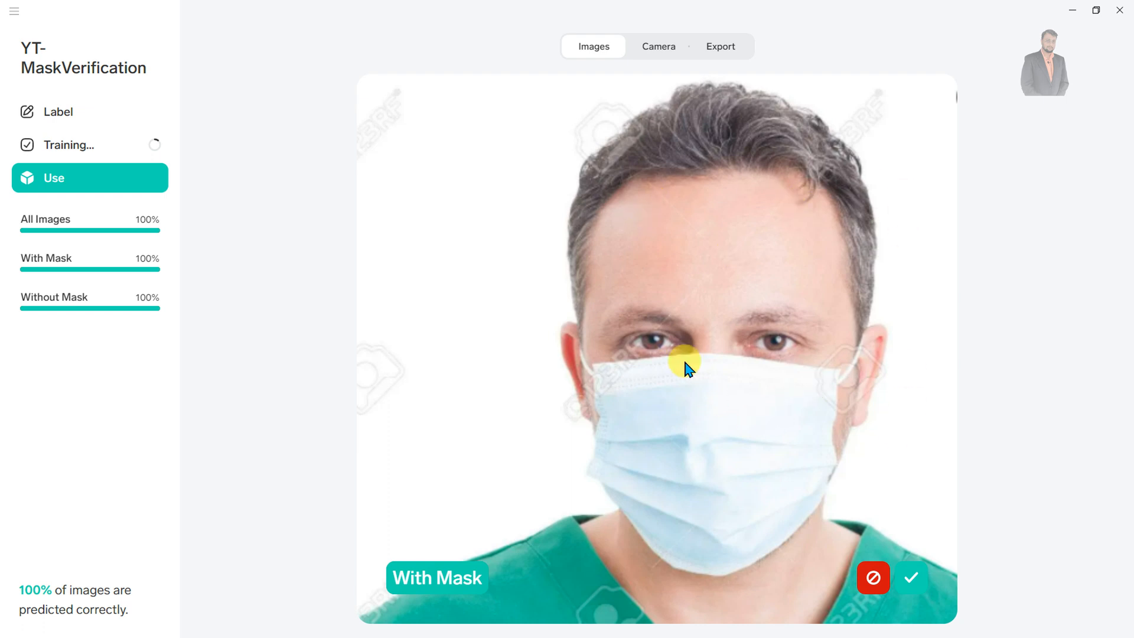
click(915, 588)
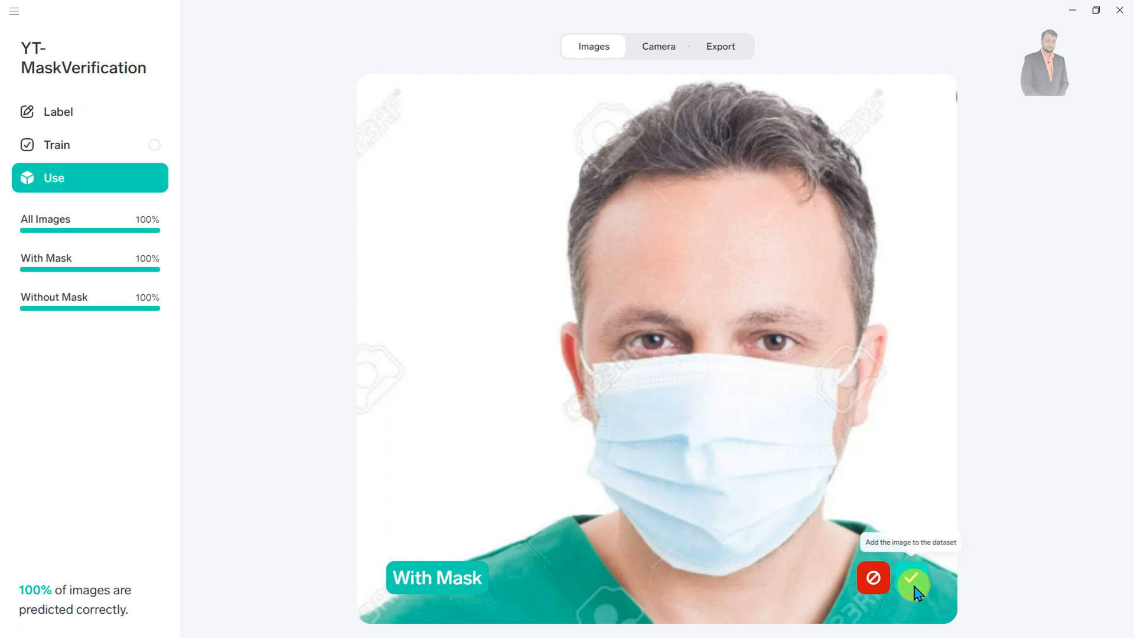
click(915, 587)
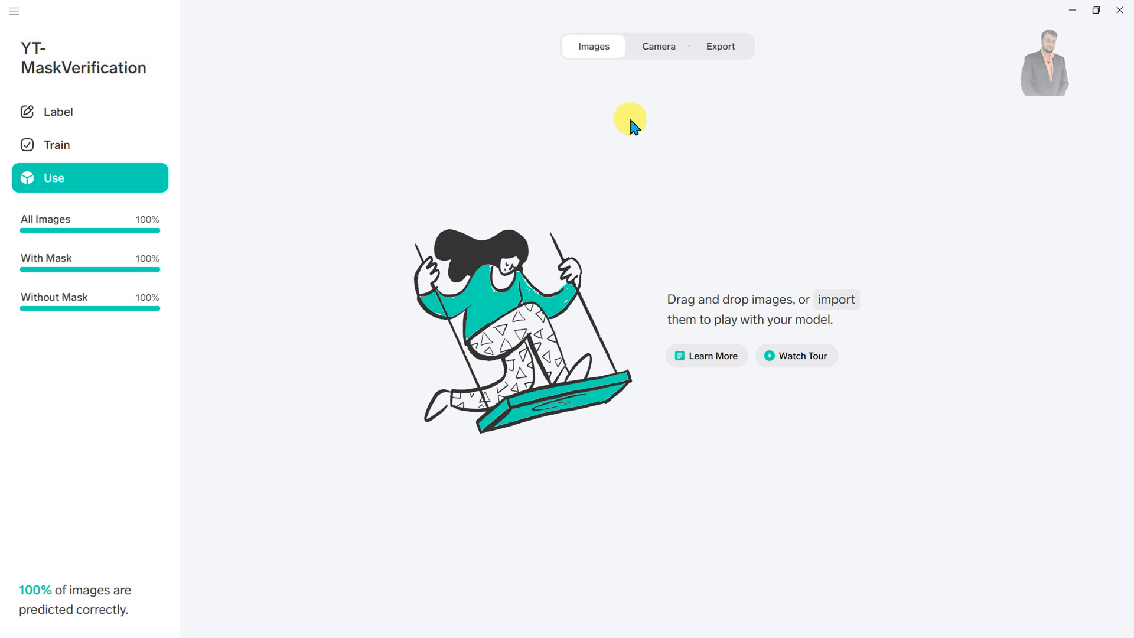
- Show the model's export options and sign out of the current Power Platform account
click(716, 55)
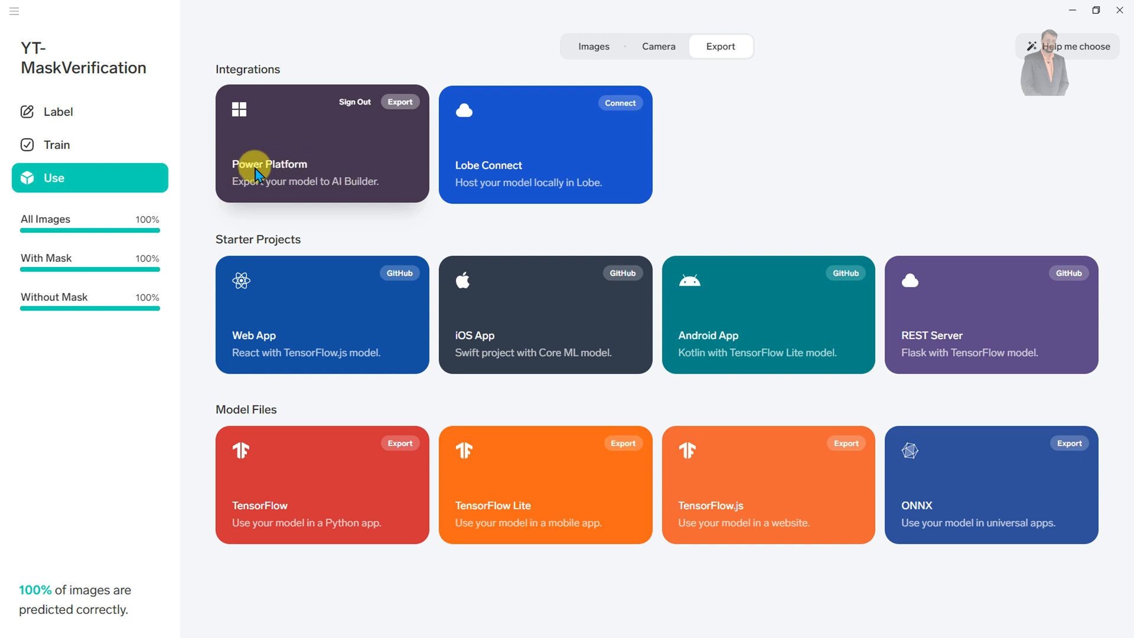
click(351, 110)
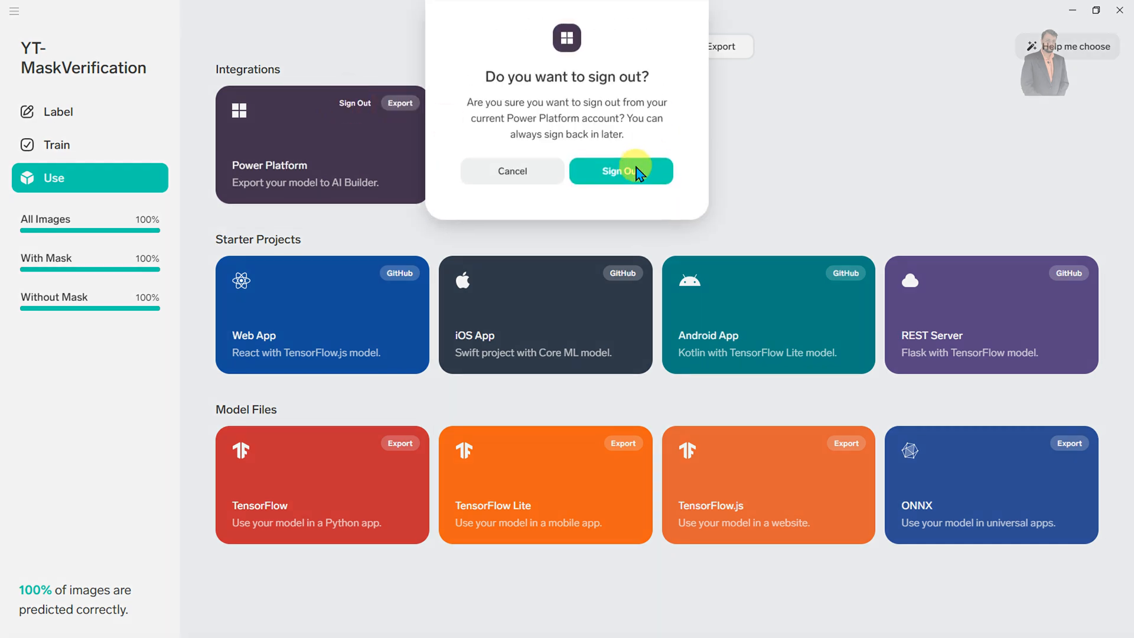
click(624, 174)
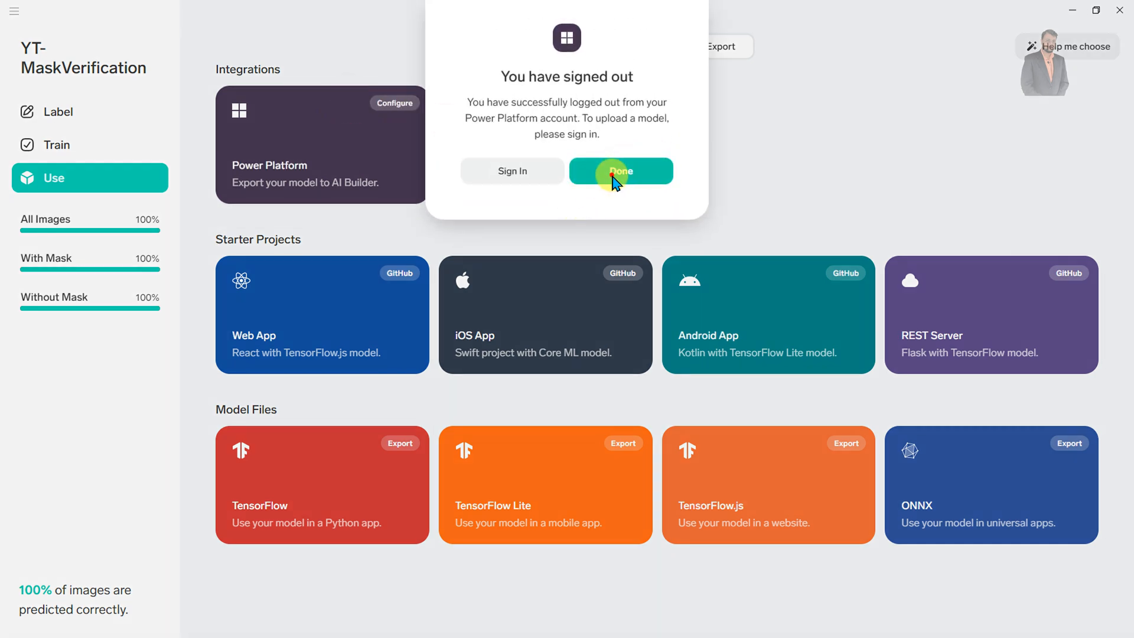
click(614, 177)
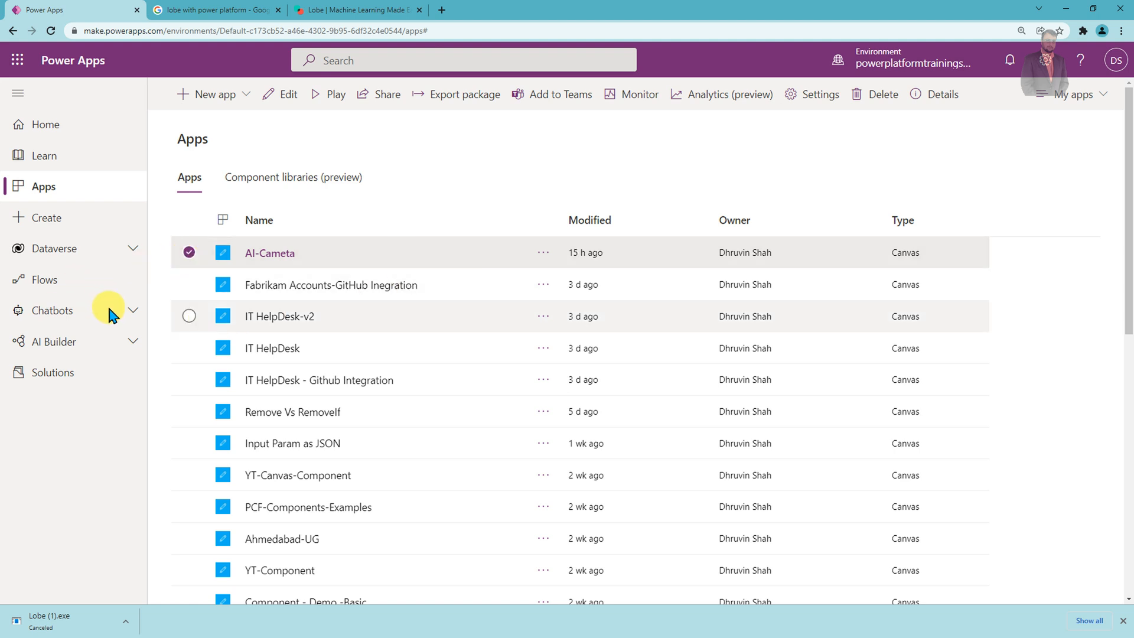
- Switch to Power Apps in the browser and look through the AI capabilities on AI Builder's Build page
click(111, 354)
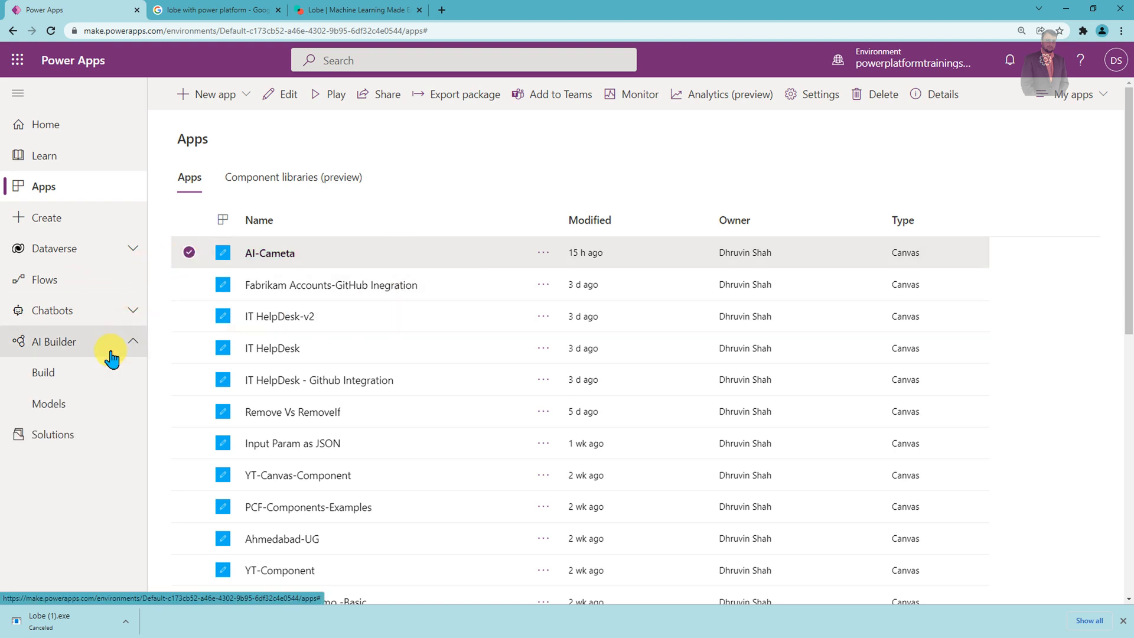
click(74, 378)
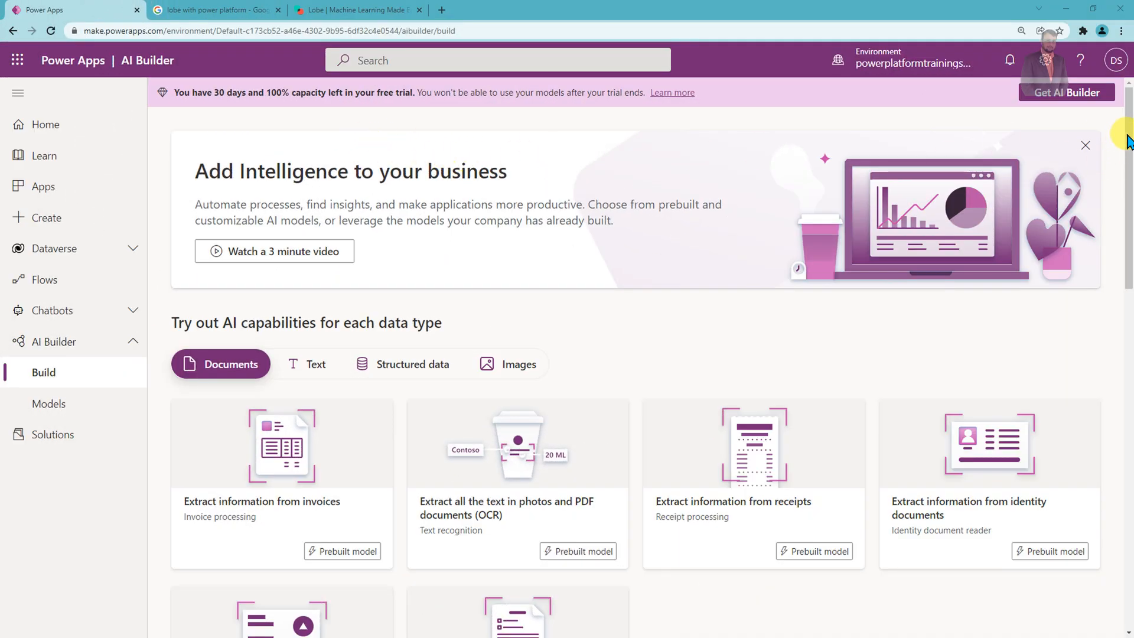
drag(1129, 130, 1130, 60)
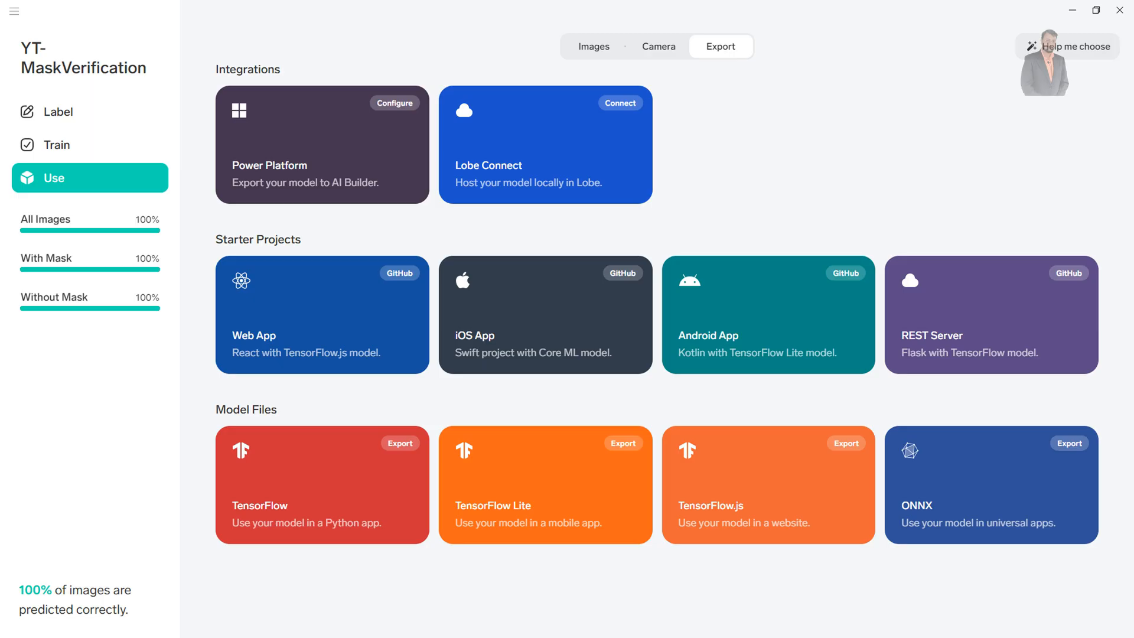
- Configure the Power Platform export by signing in with the existing Microsoft work account and allowing the browser to open Lobe
click(399, 107)
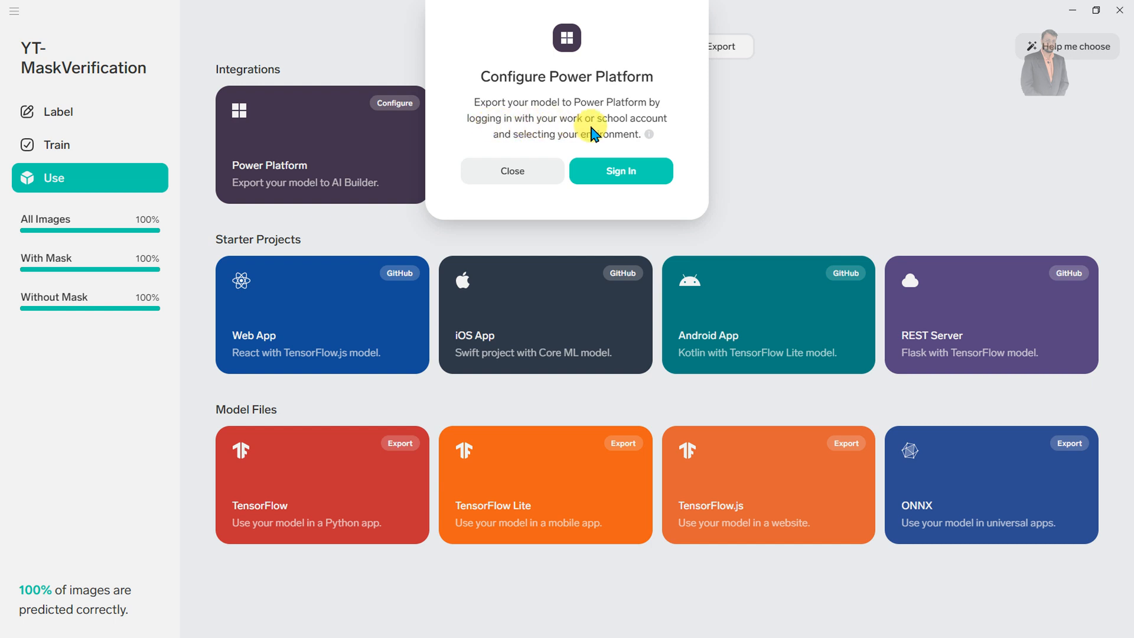
click(618, 175)
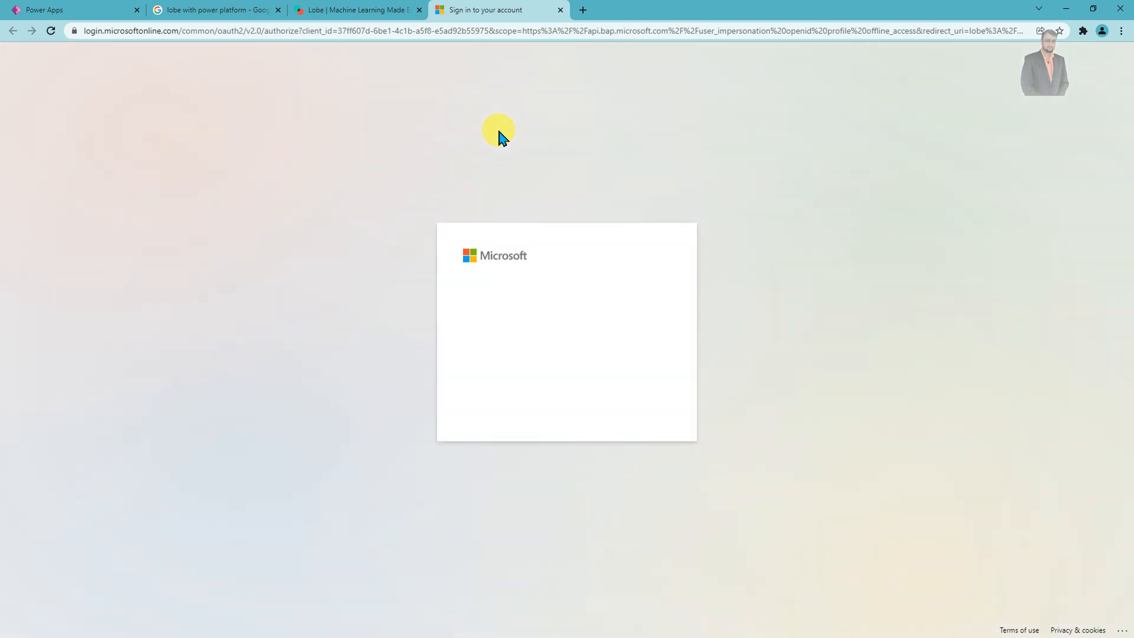
click(547, 324)
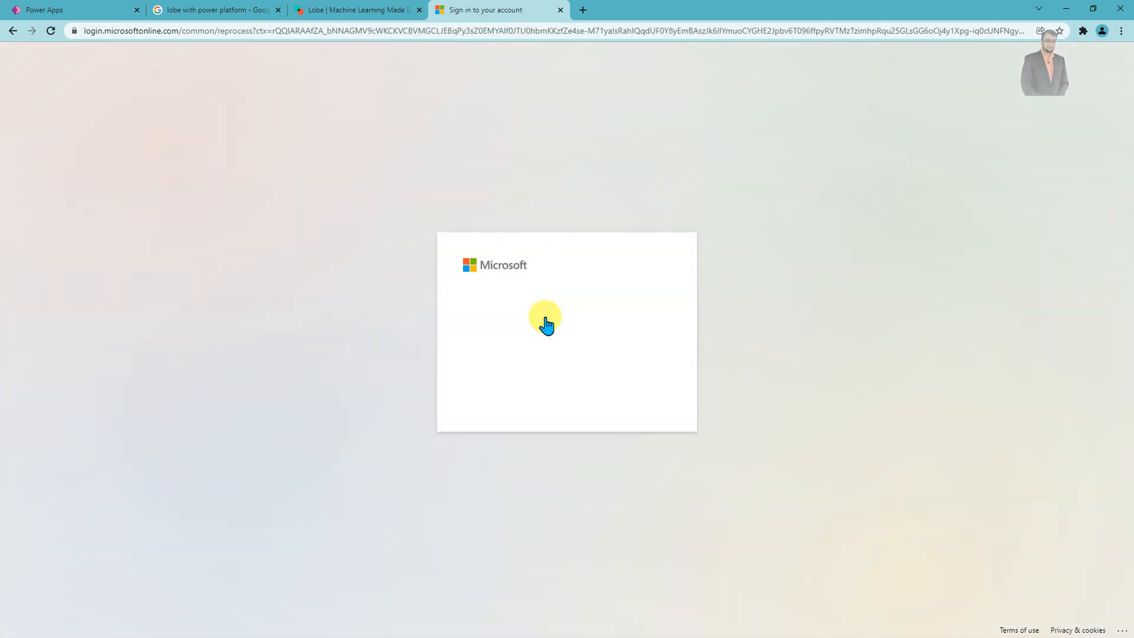
click(632, 393)
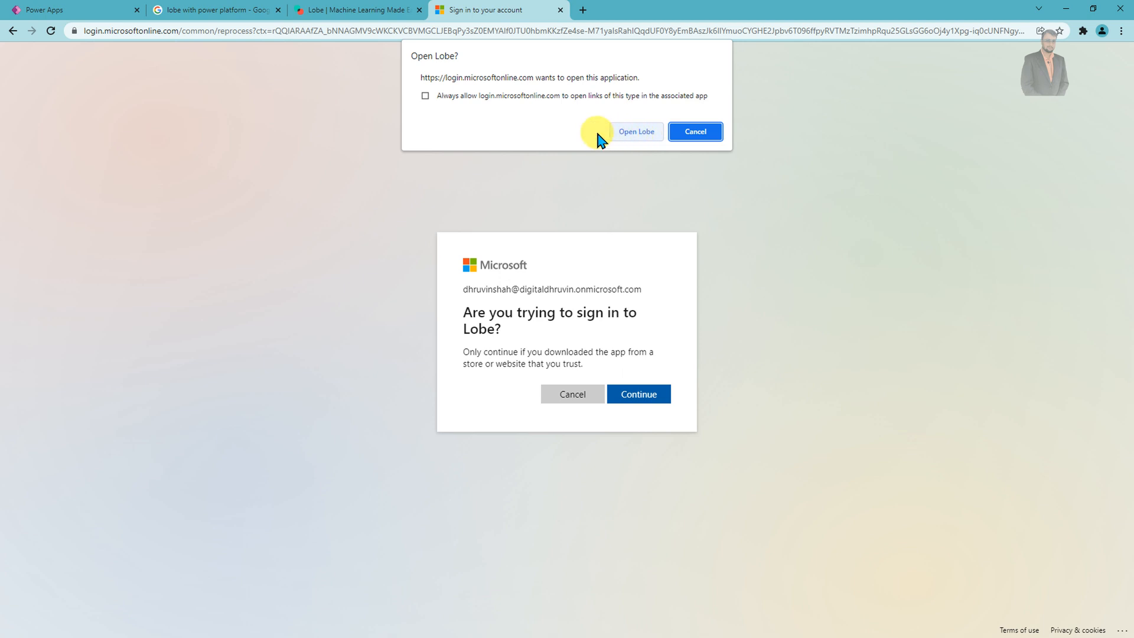
click(622, 136)
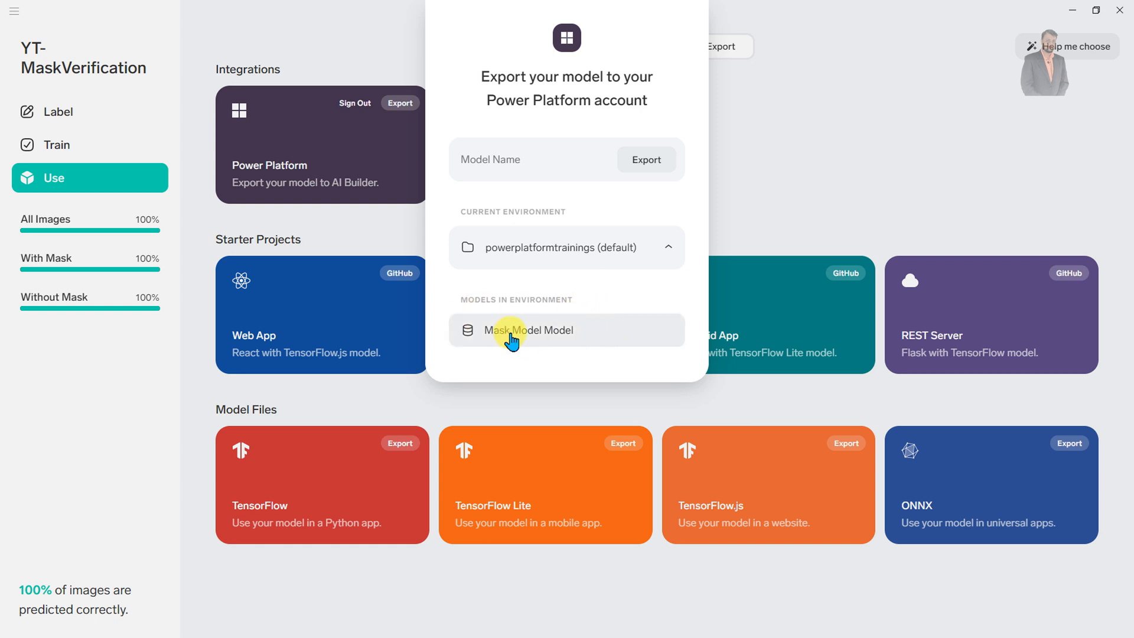
- Optimize and export the model to the powerplatformtrainings (default) environment under the name YT-MaskVerification
click(512, 166)
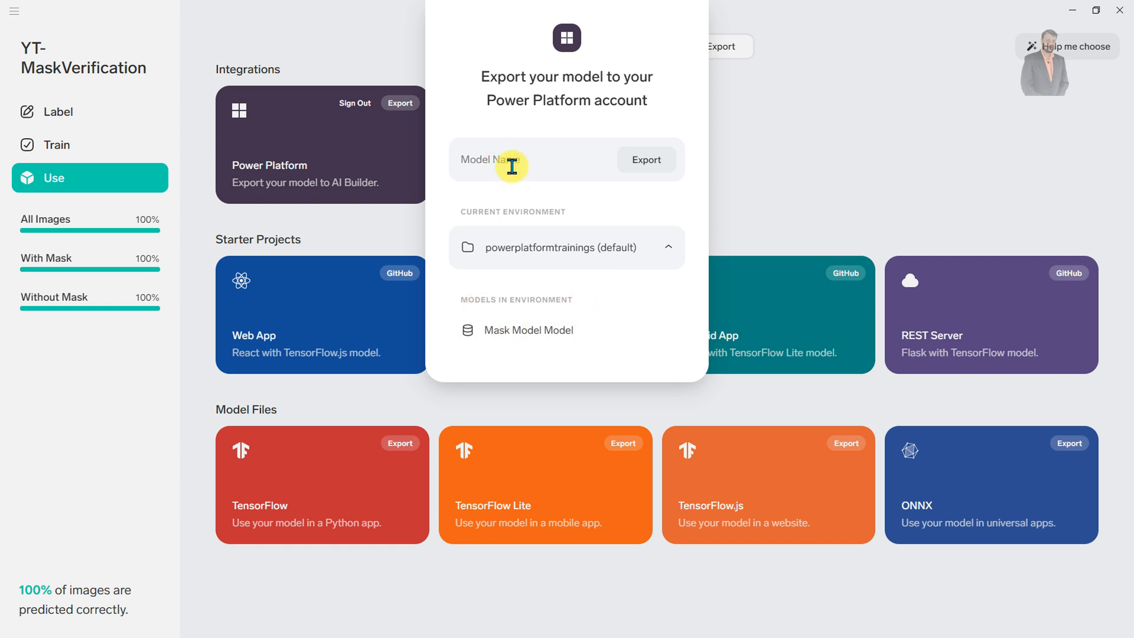
text(YT)
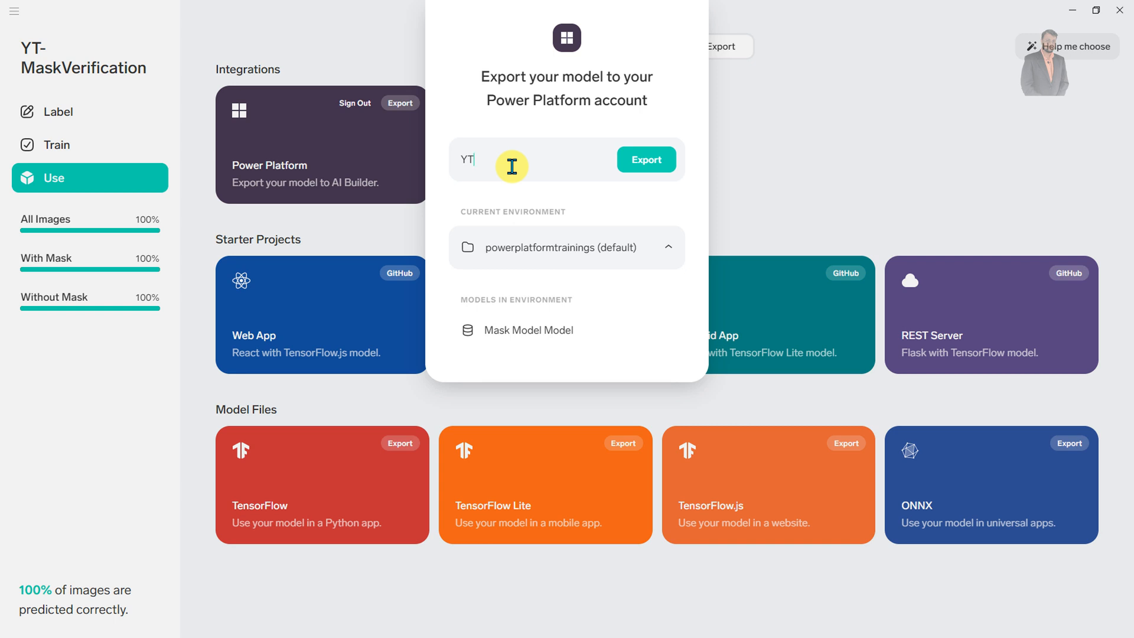
text(-MaskVerification)
click(648, 161)
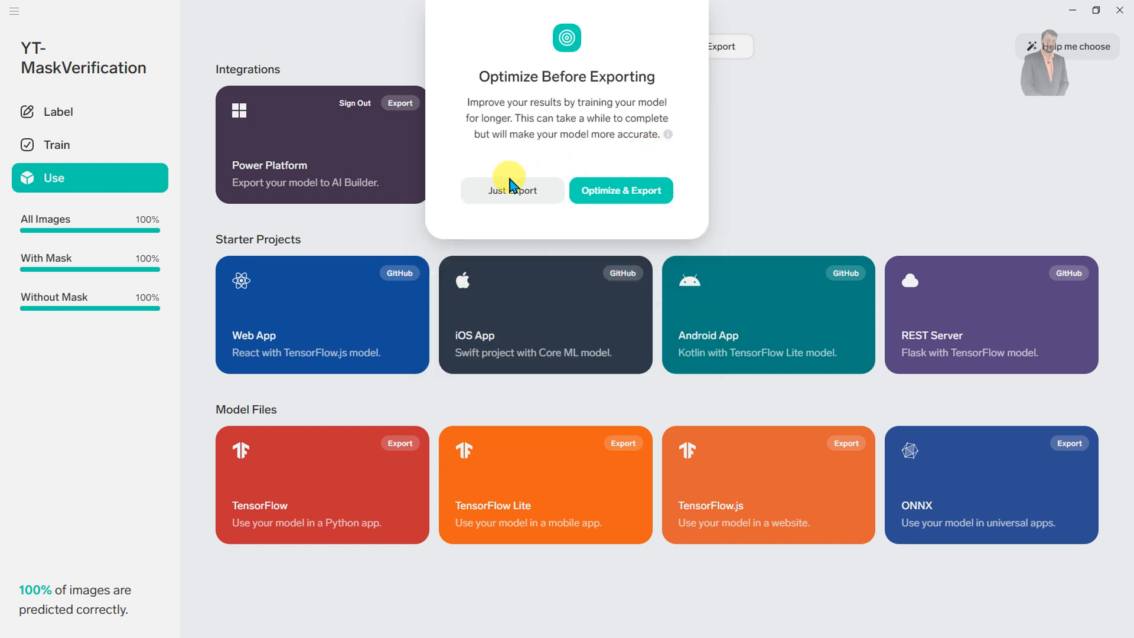
click(613, 198)
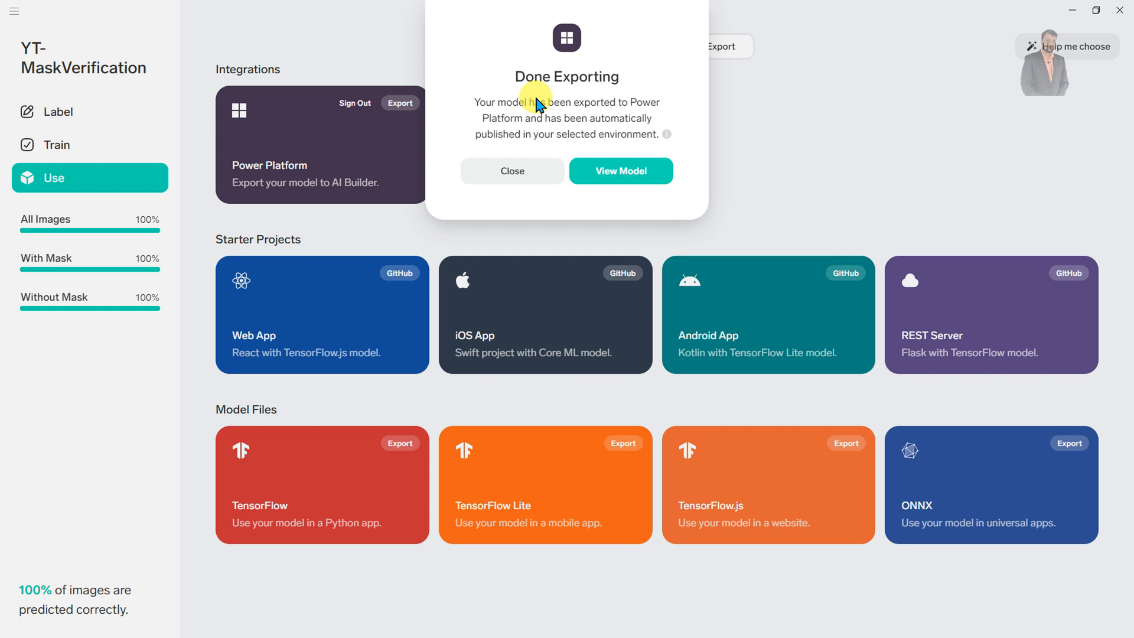
- View the exported YT-MaskVerification model in AI Builder and quick-test it with the mask image from the Downloads folder
click(602, 175)
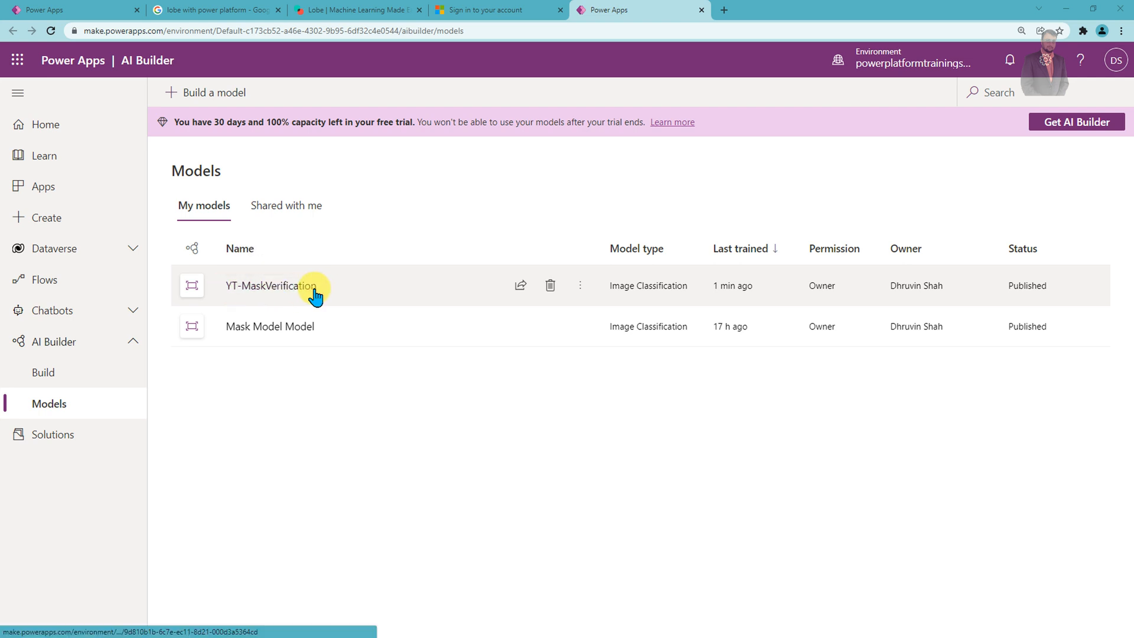
click(274, 289)
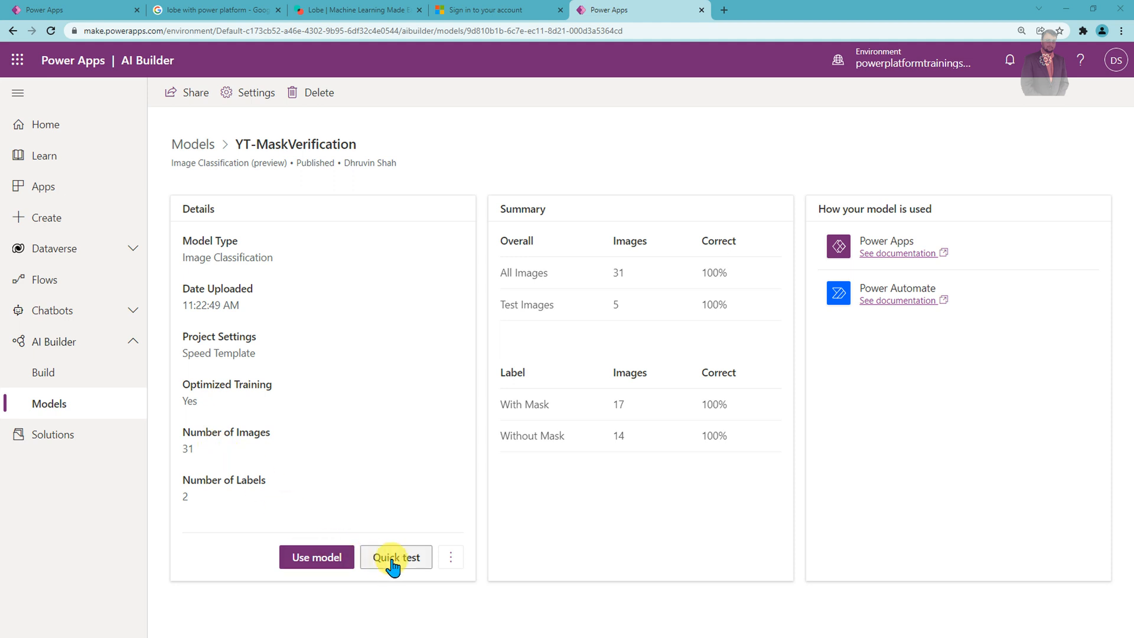
click(392, 561)
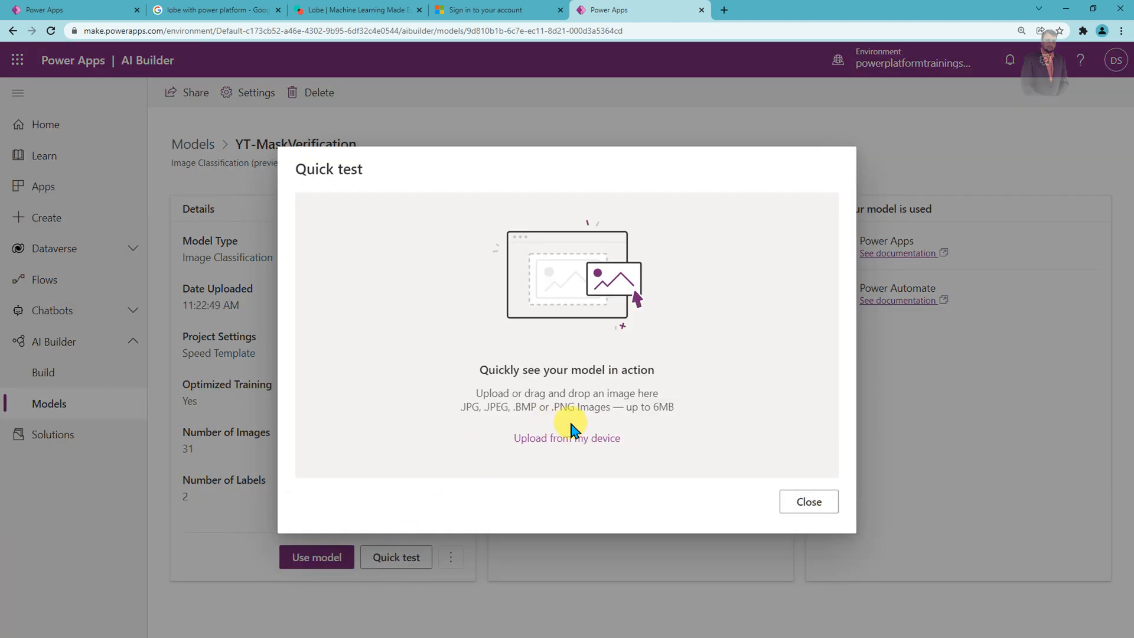
click(571, 439)
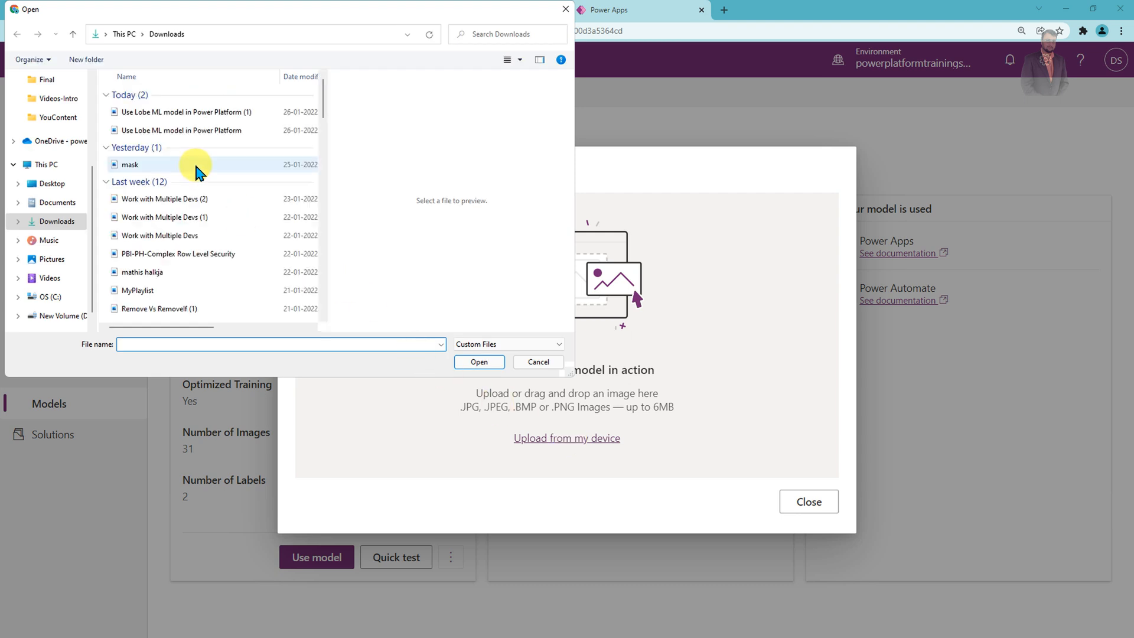
click(173, 164)
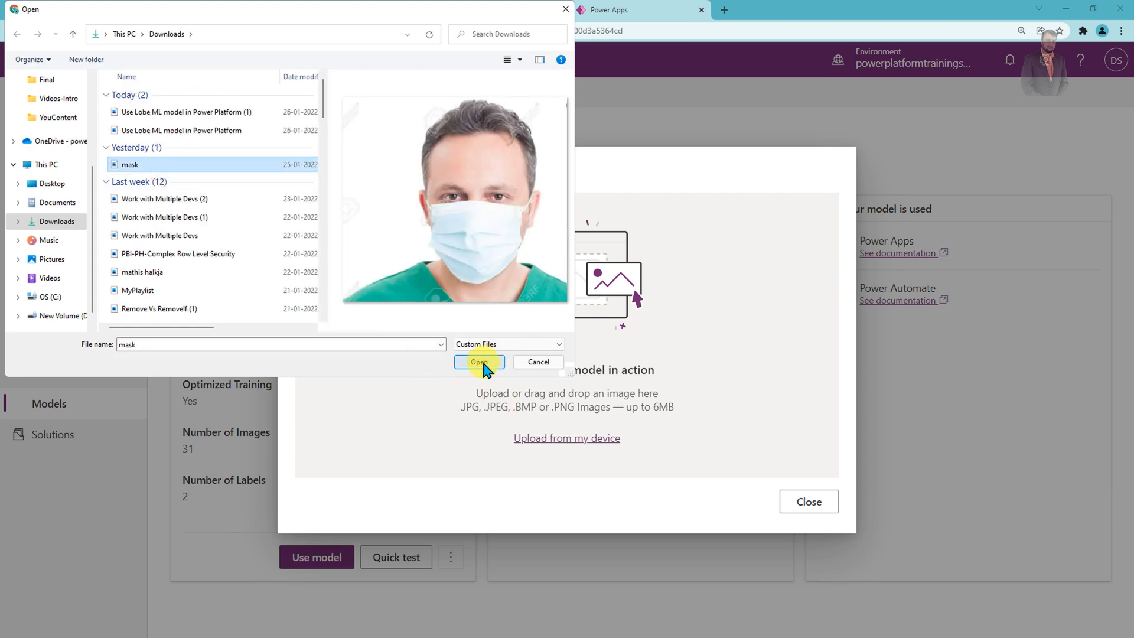
click(480, 362)
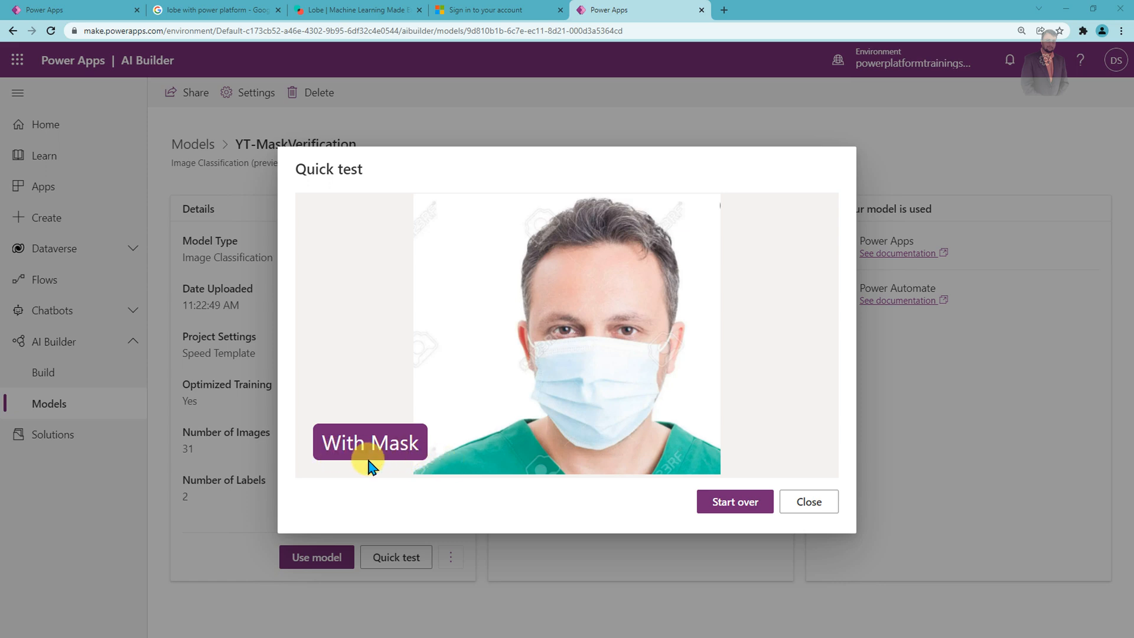
click(812, 504)
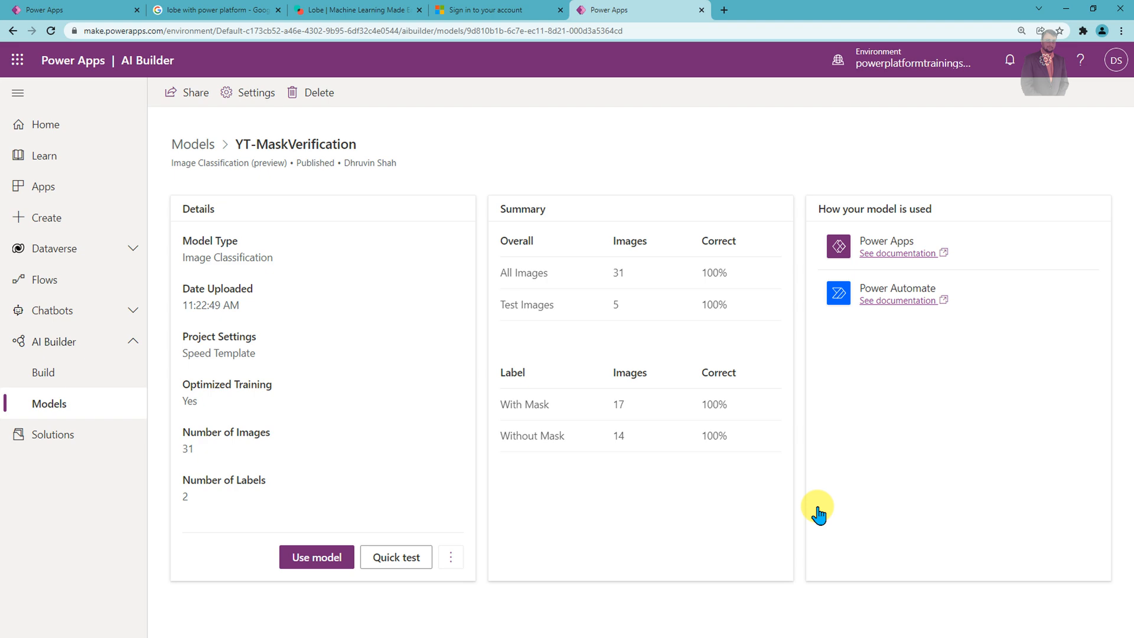
- Create a blank canvas app named YT-AIBuilder in Tablet format
click(47, 217)
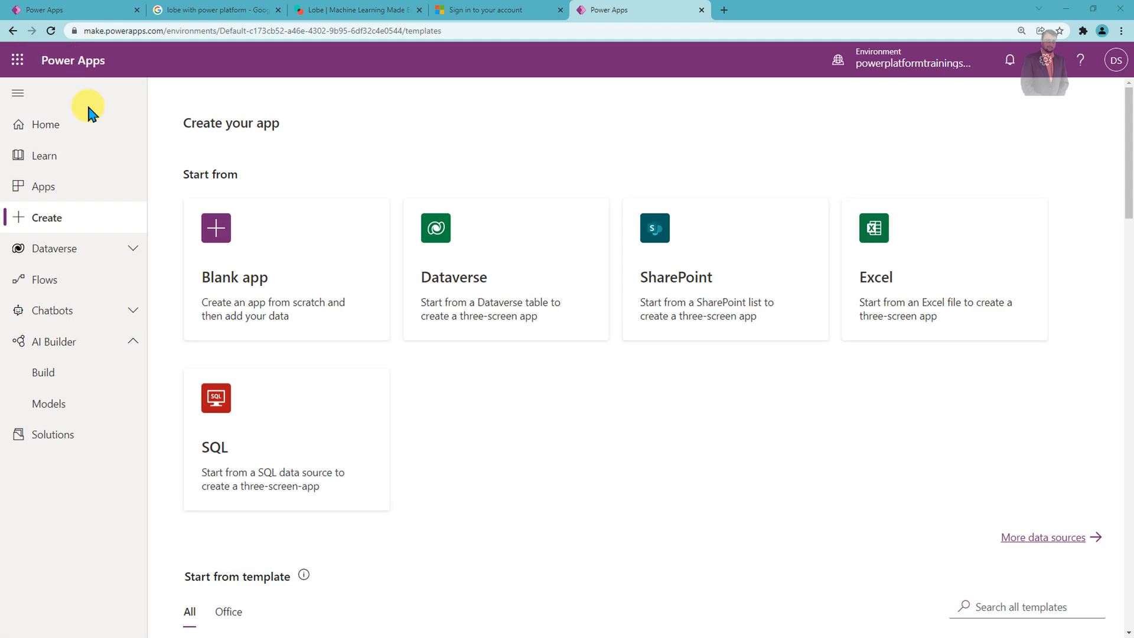
click(267, 275)
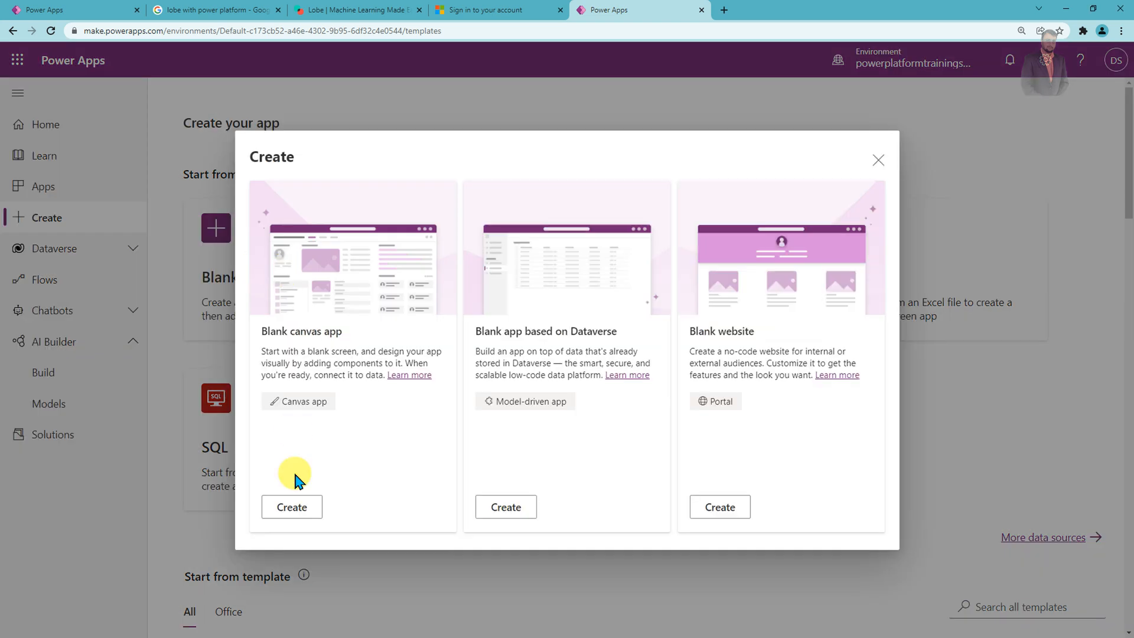
click(294, 512)
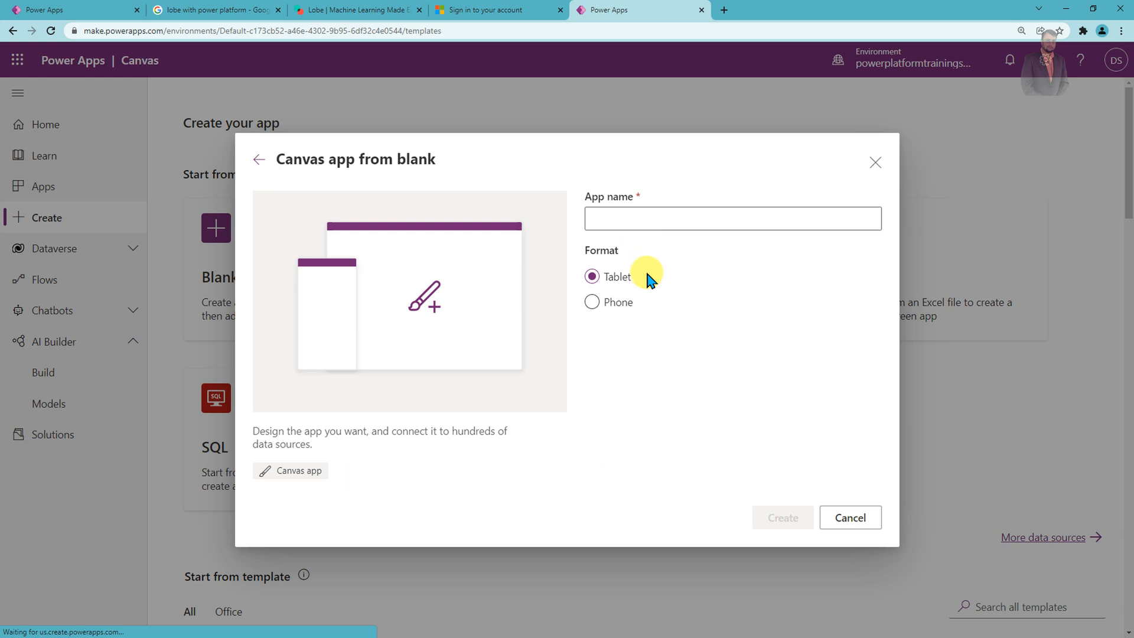
click(637, 224)
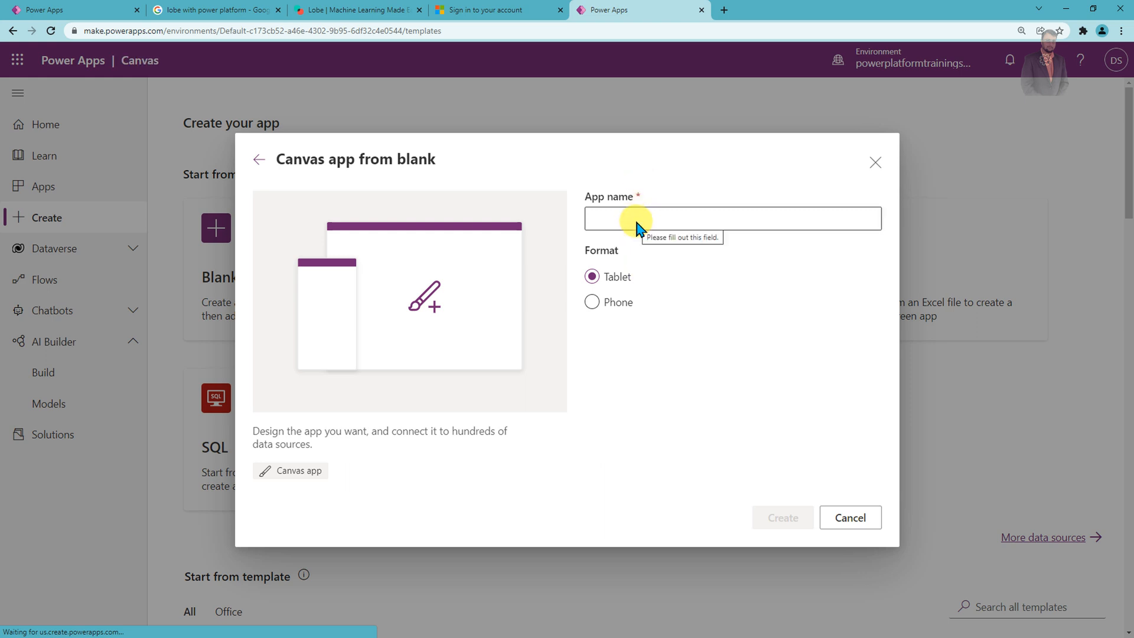
text(YT-AIBuilder)
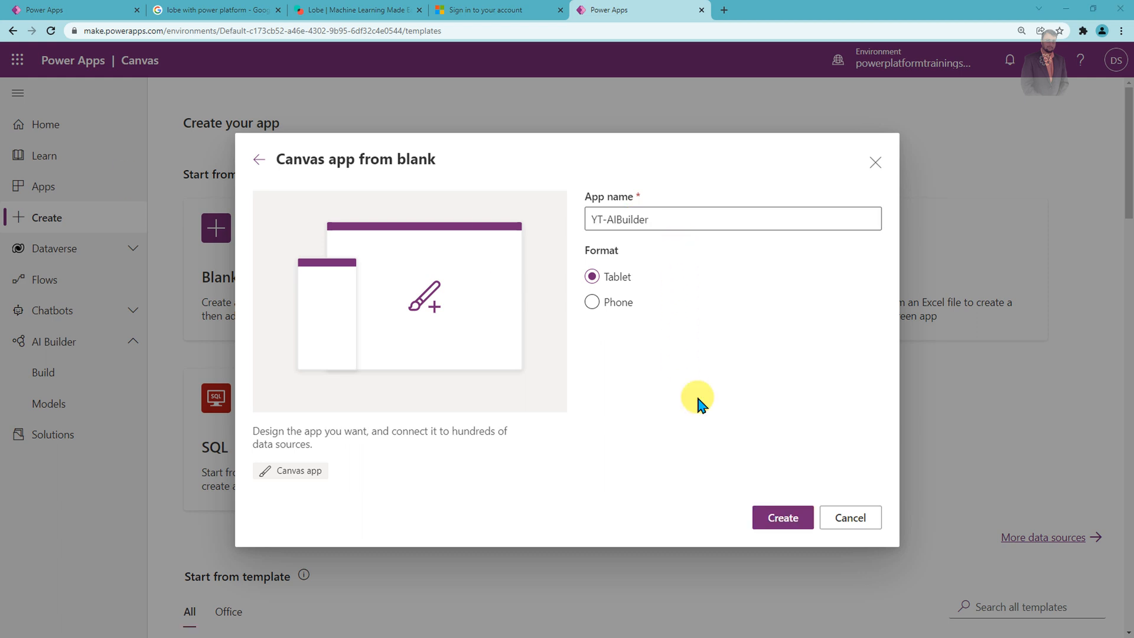
click(789, 519)
click(790, 520)
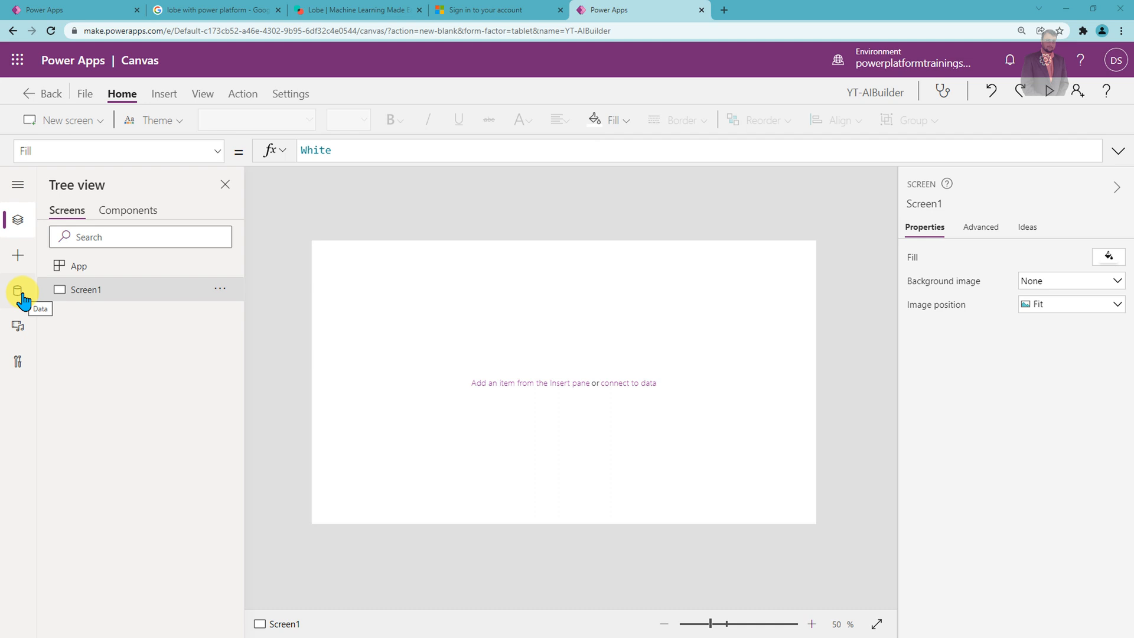
- Show the AI models available as data sources for the app and refresh their list
click(23, 300)
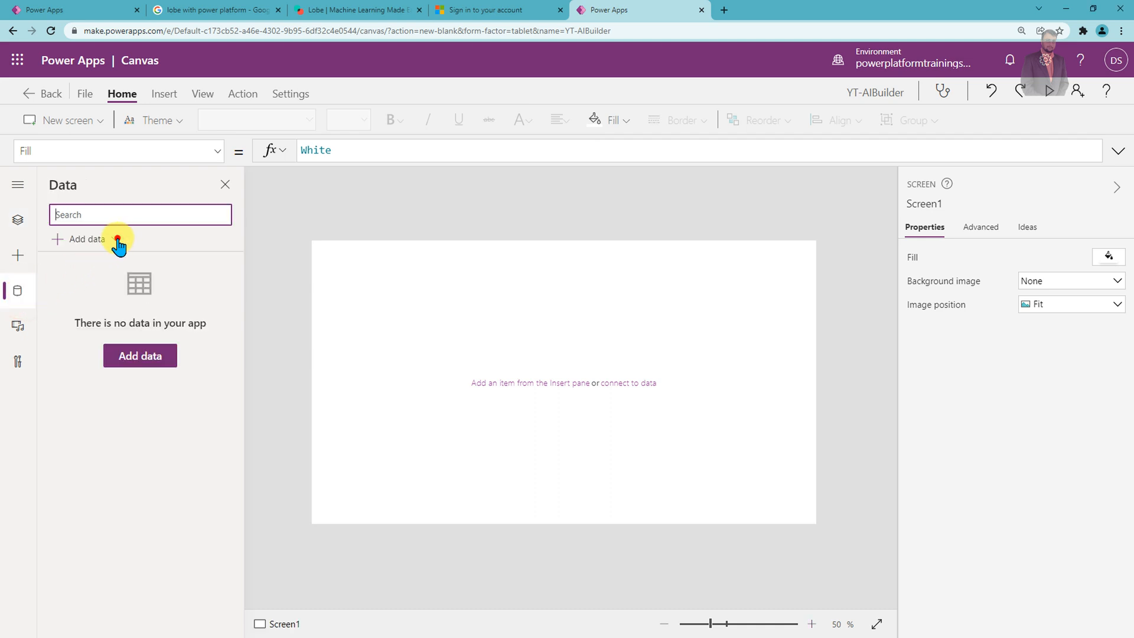
click(118, 240)
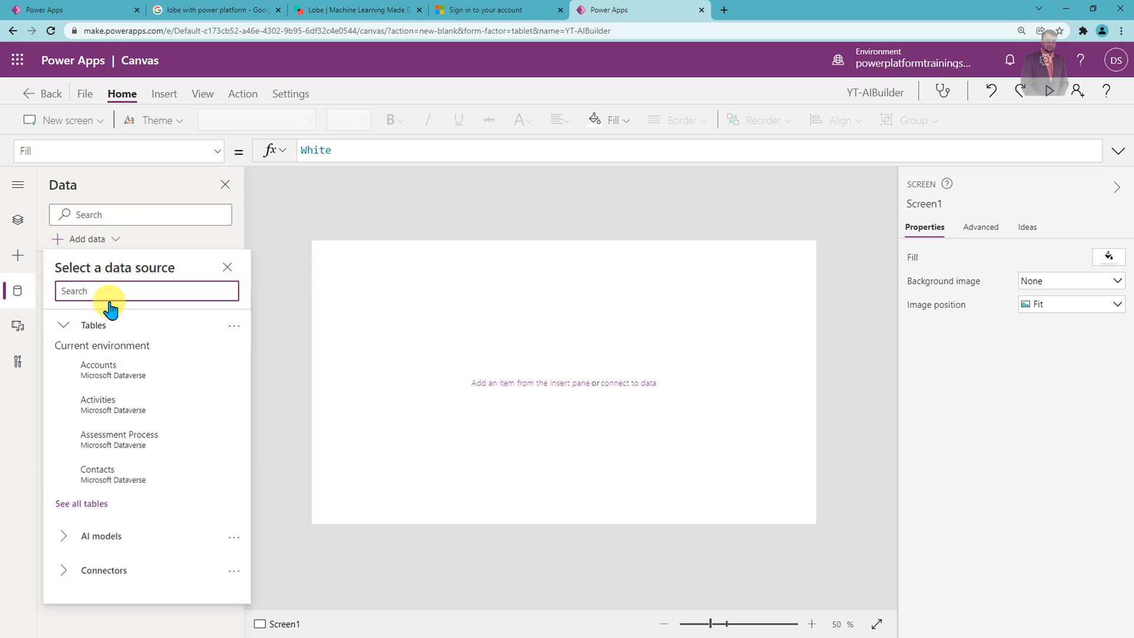
click(64, 536)
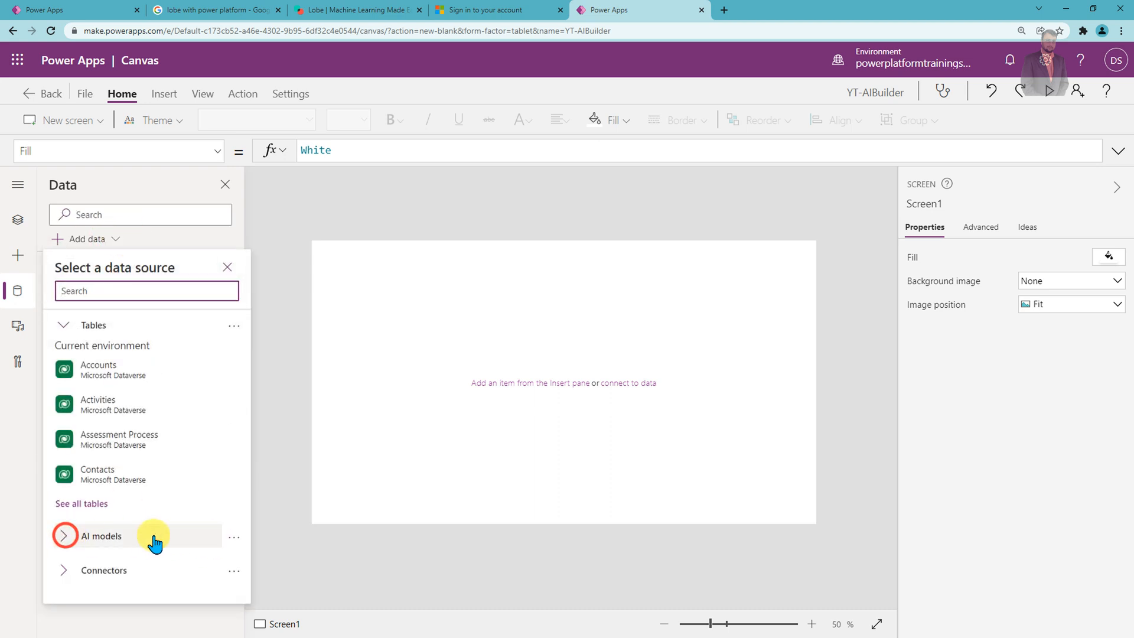
click(232, 537)
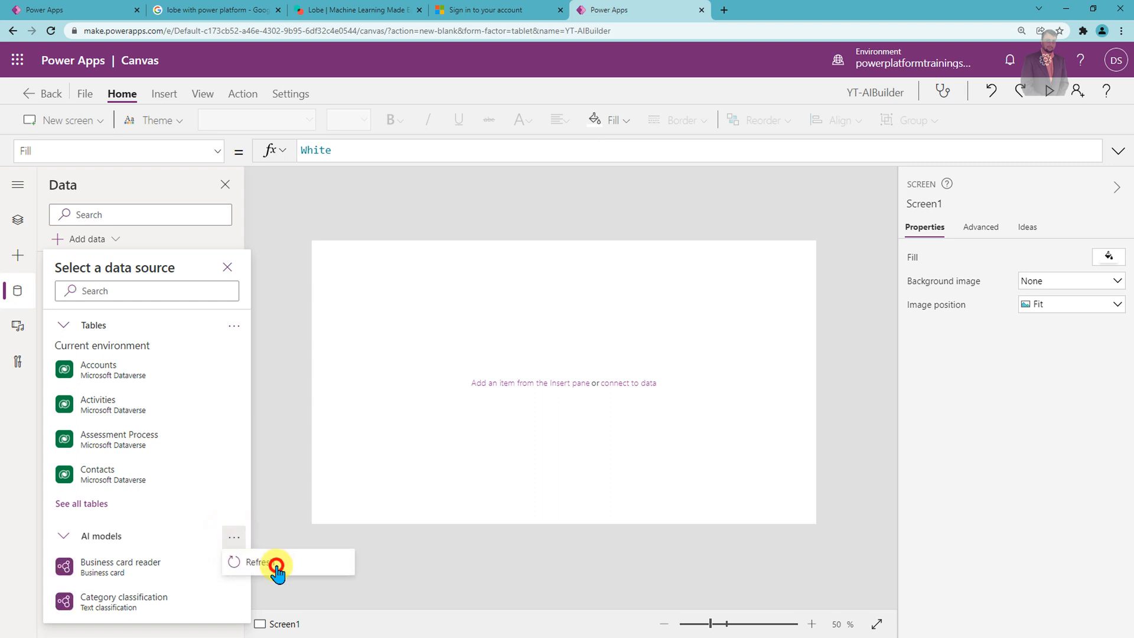
click(276, 566)
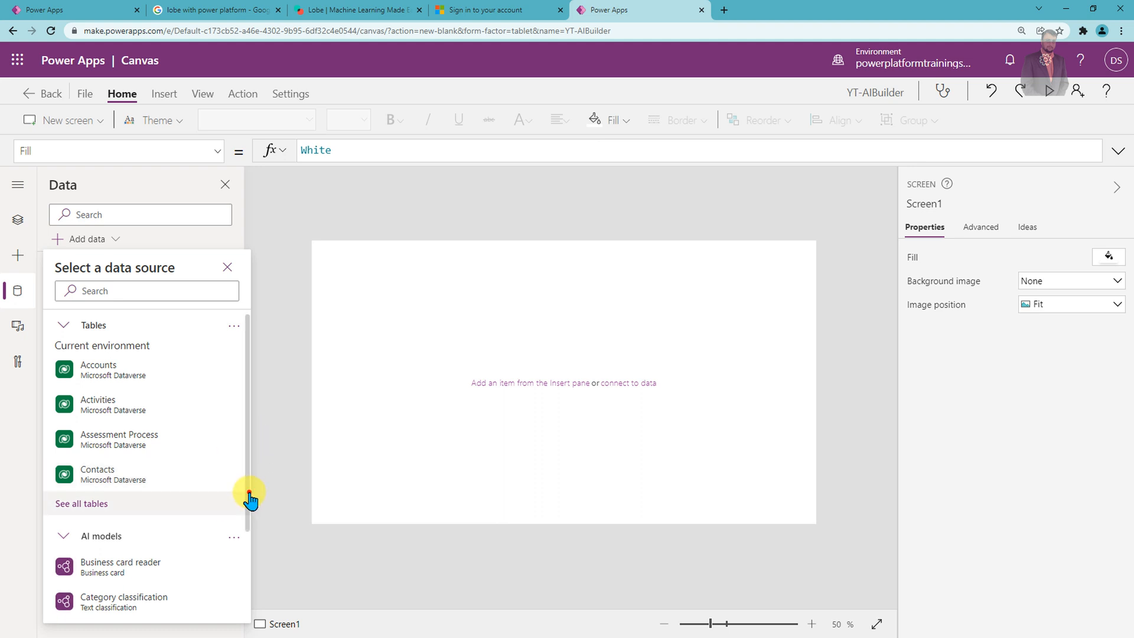
- Expand the list to all AI models and add the YT-MaskVerification image classification model to the app
drag(247, 493, 253, 603)
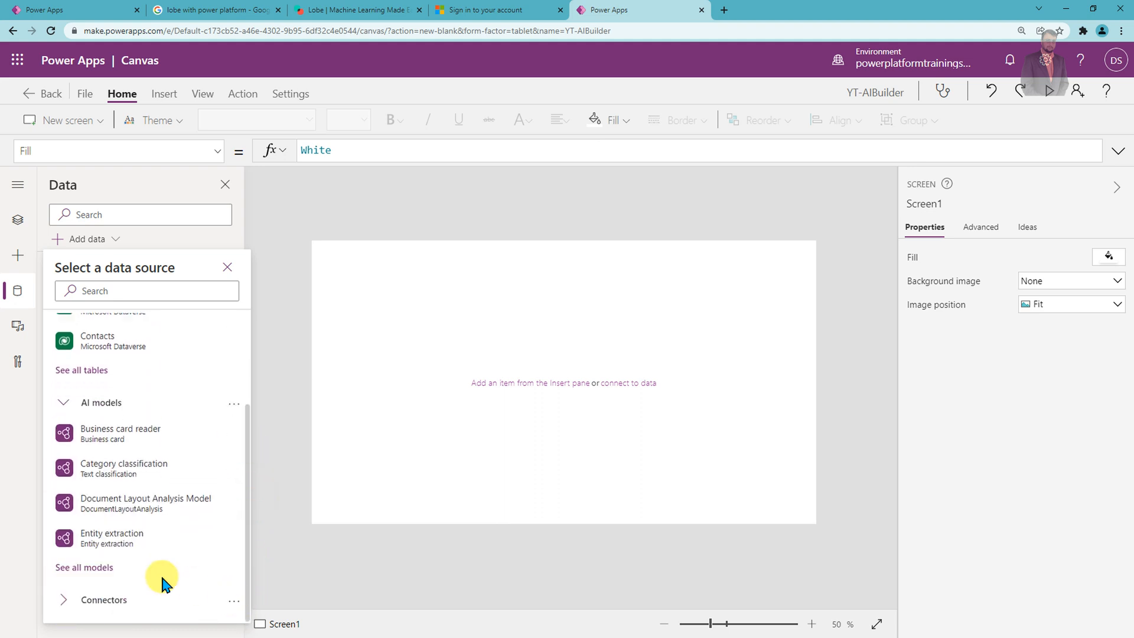
click(117, 573)
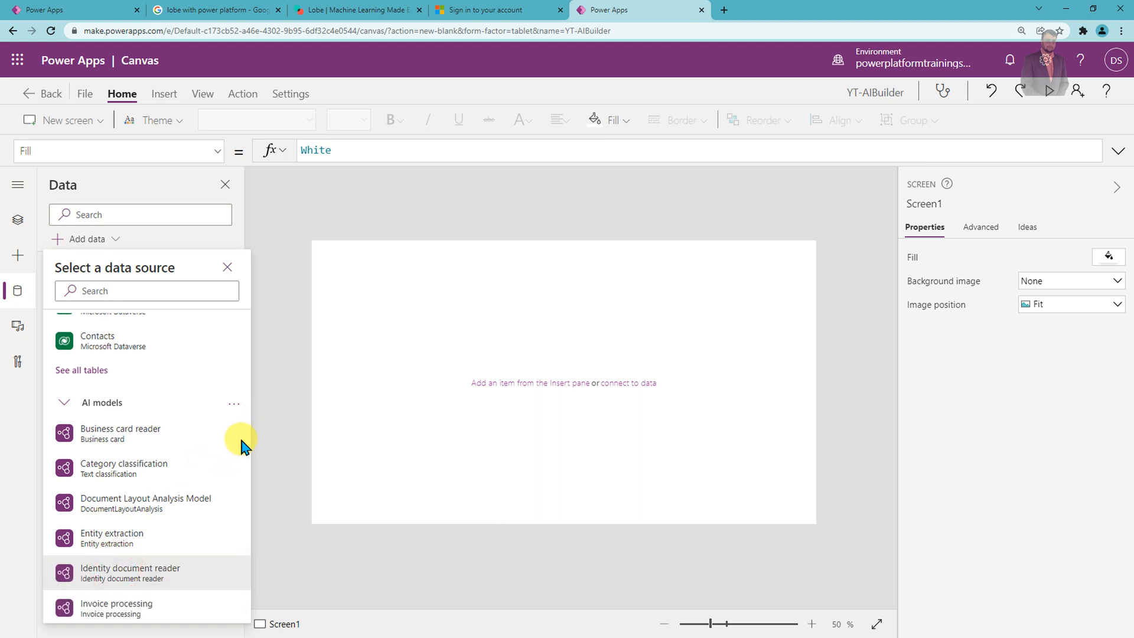
scroll(231, 490, down, 3)
scroll(232, 489, up, 5)
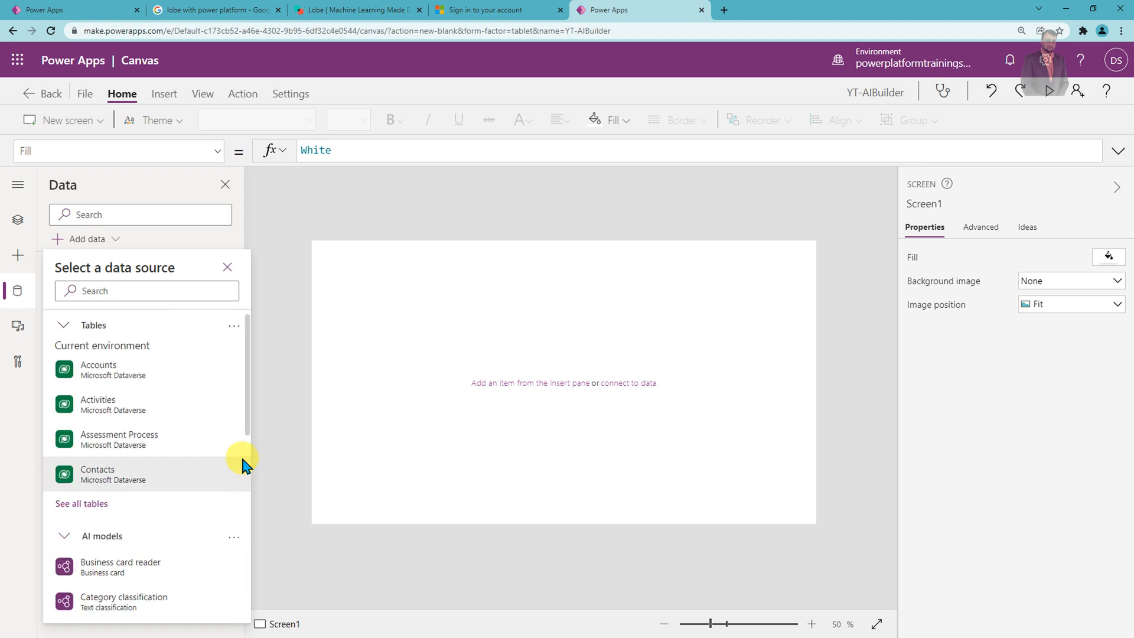
drag(248, 419, 240, 550)
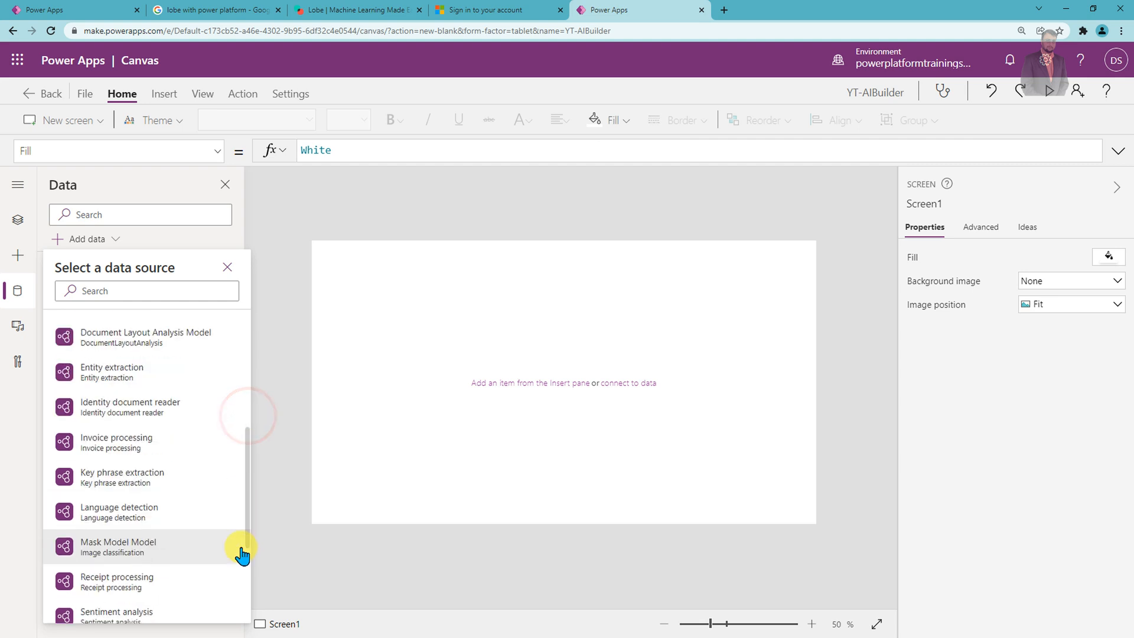
scroll(246, 469, up, 3)
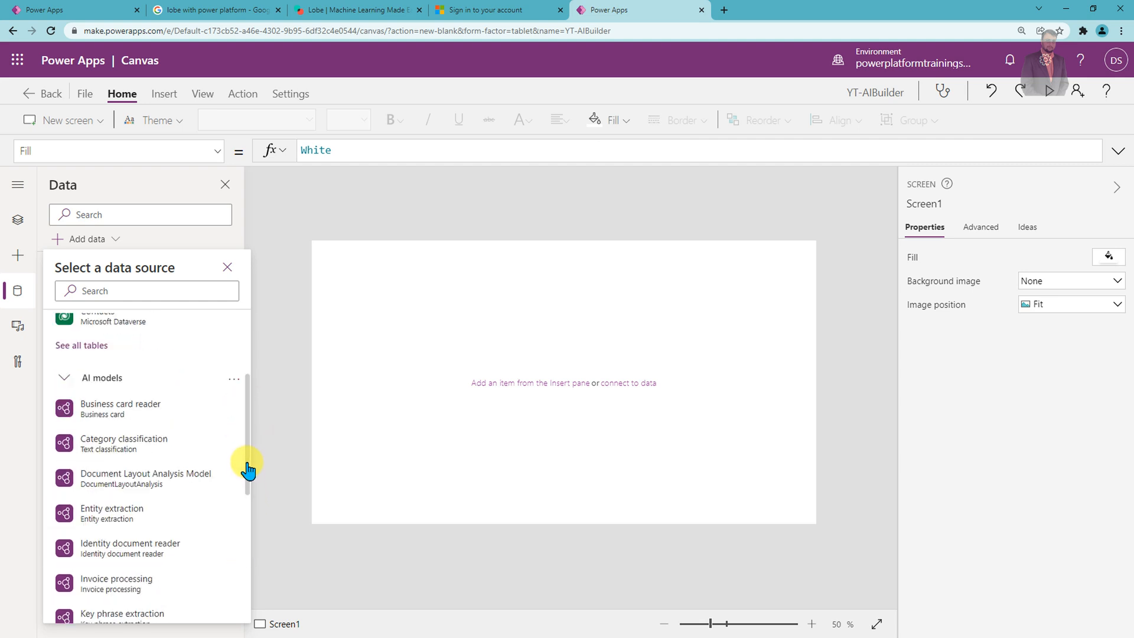
scroll(236, 559, down, 4)
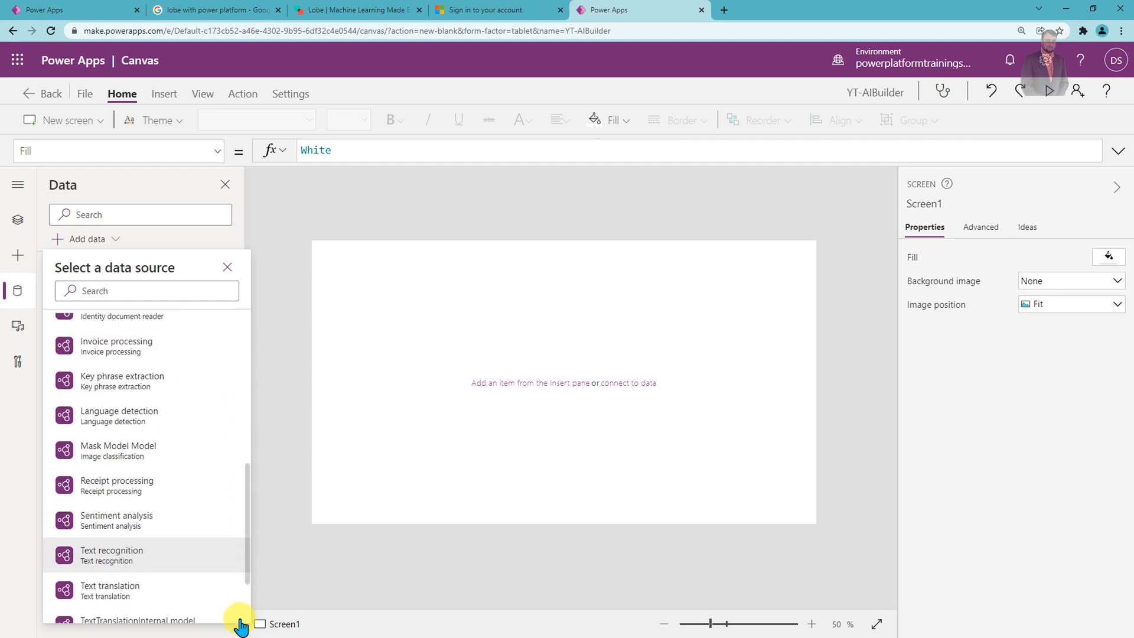
scroll(242, 520, down, 2)
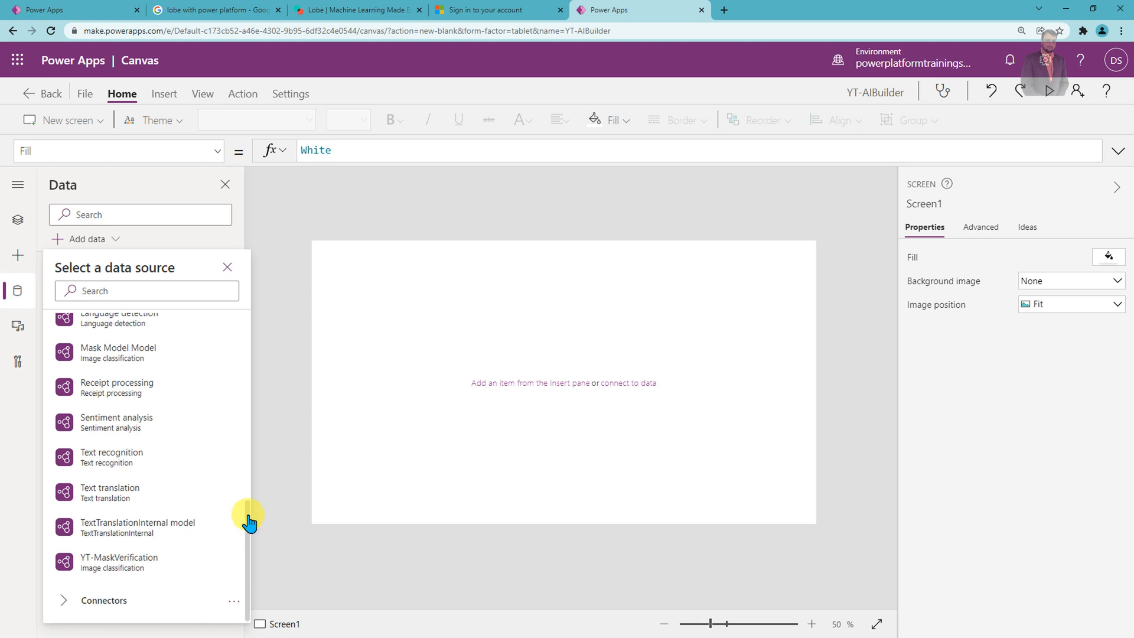
mouse_move(110, 569)
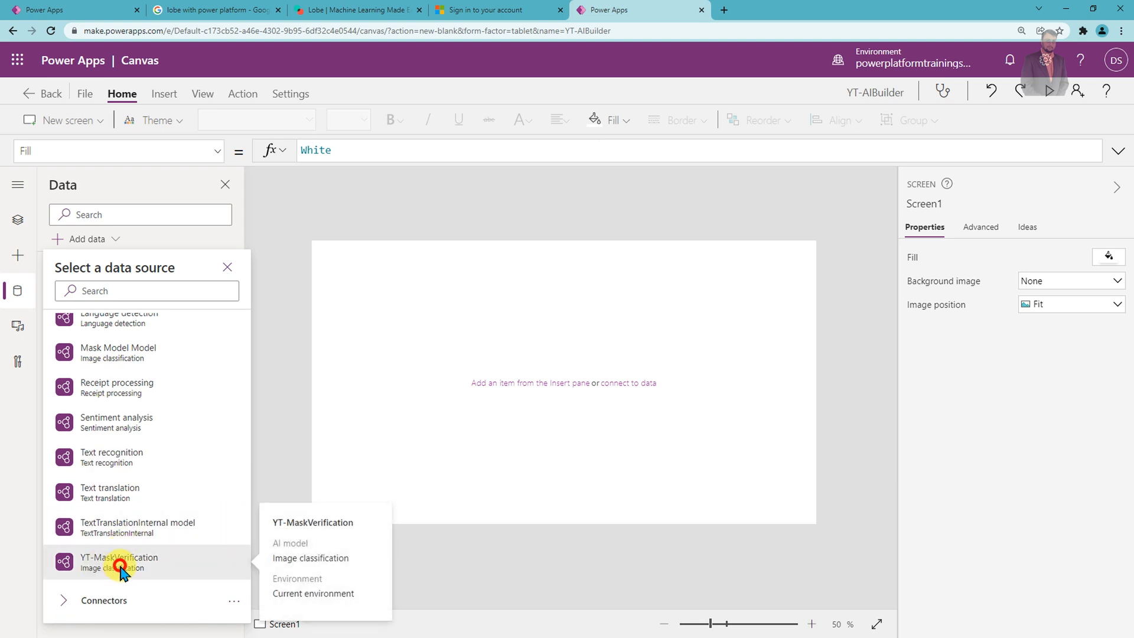
click(120, 569)
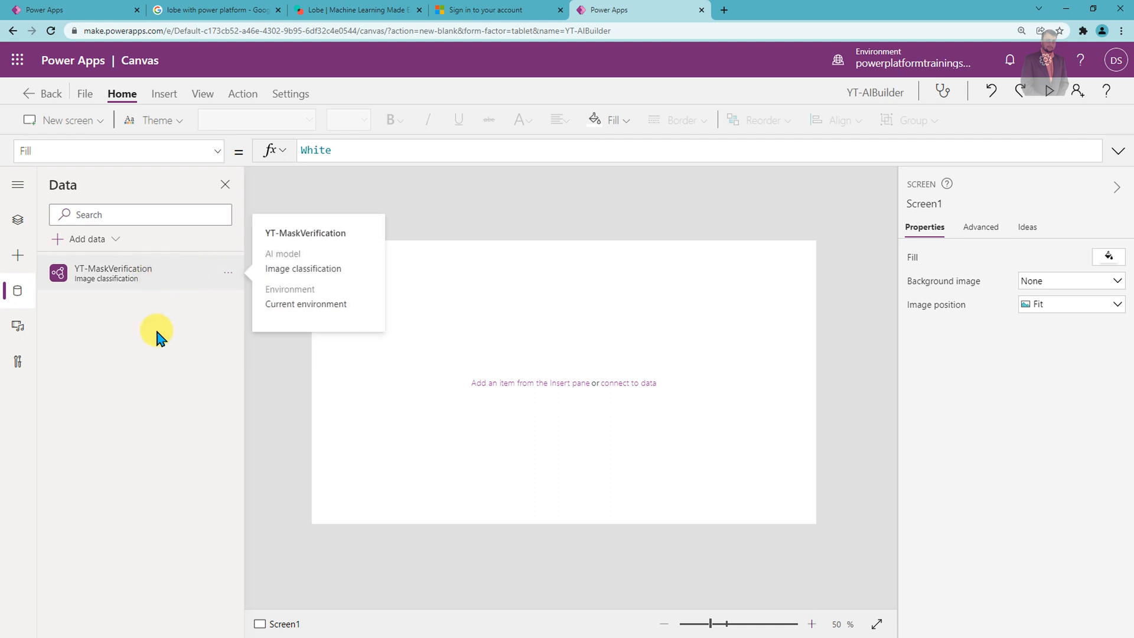
- Insert a Camera control on Screen1
click(417, 326)
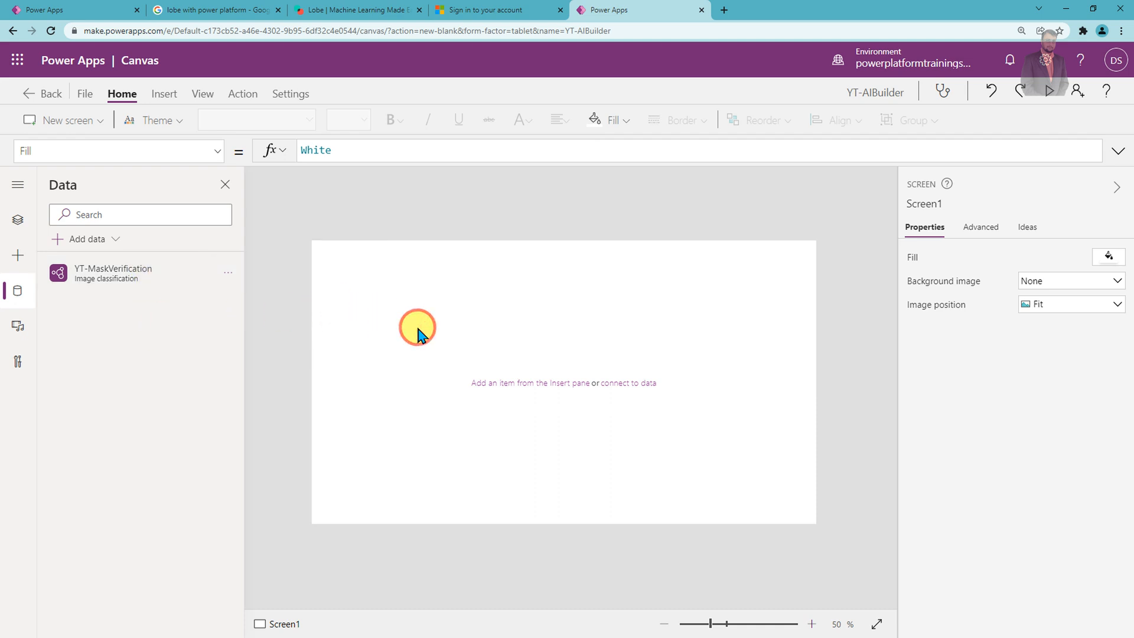
click(165, 98)
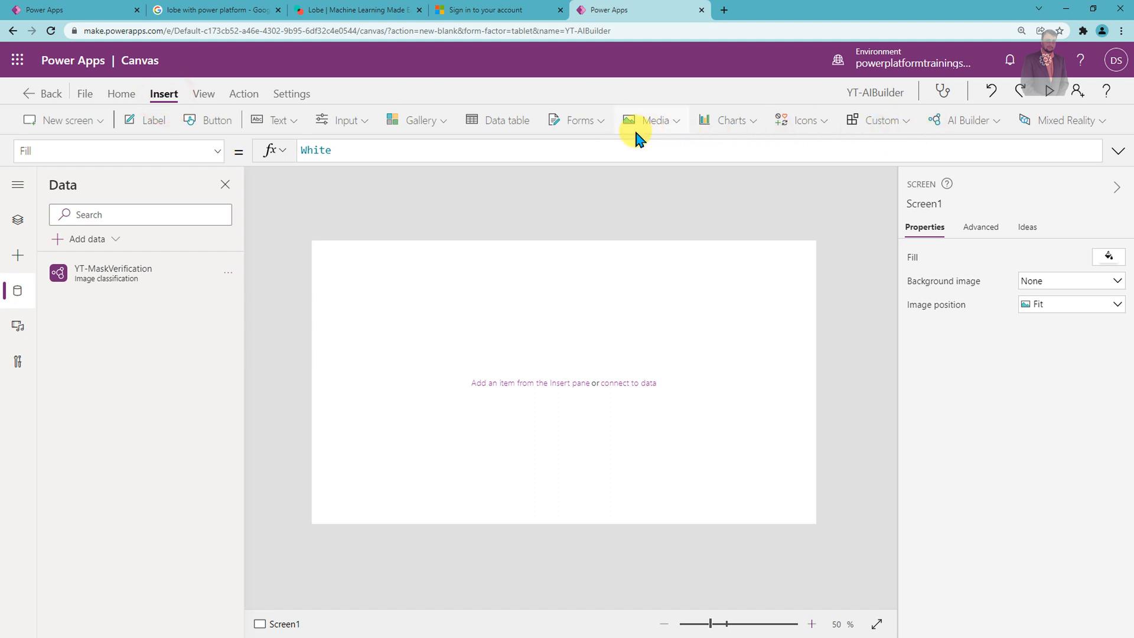
click(679, 131)
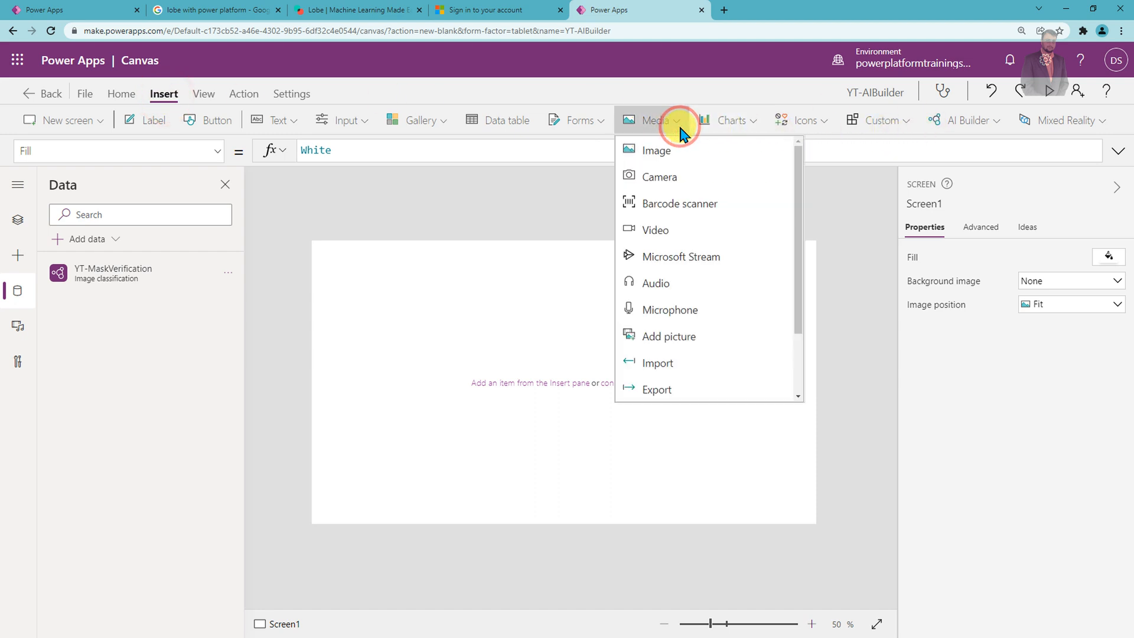
click(679, 181)
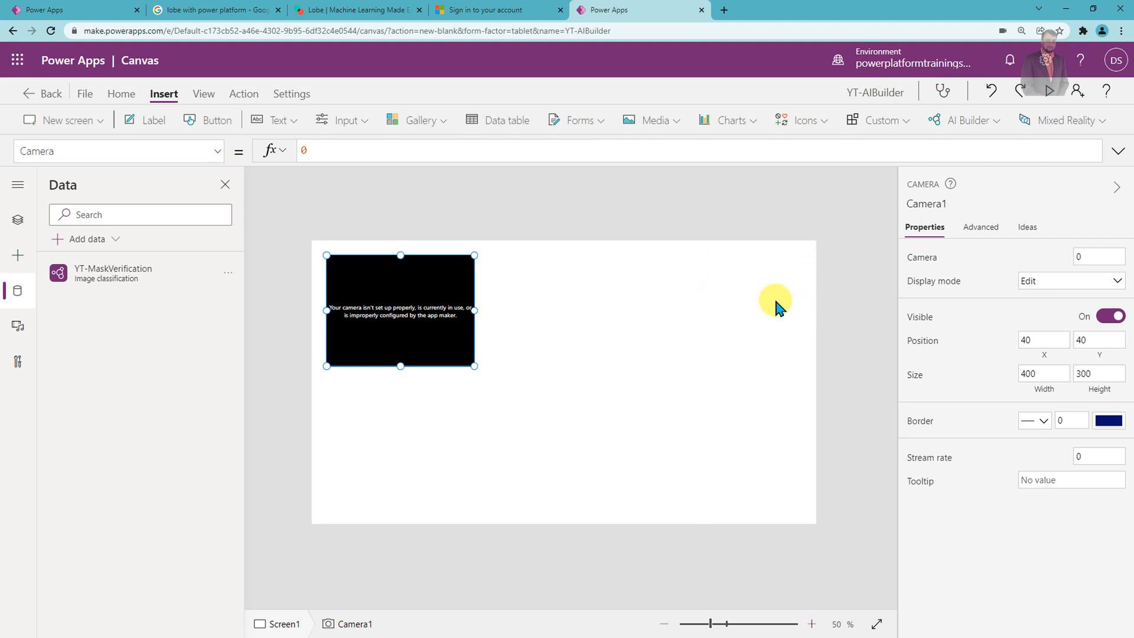
- Insert an Image control, place it in the upper-right area of Screen1 and enlarge it to about 226 by 200
click(520, 300)
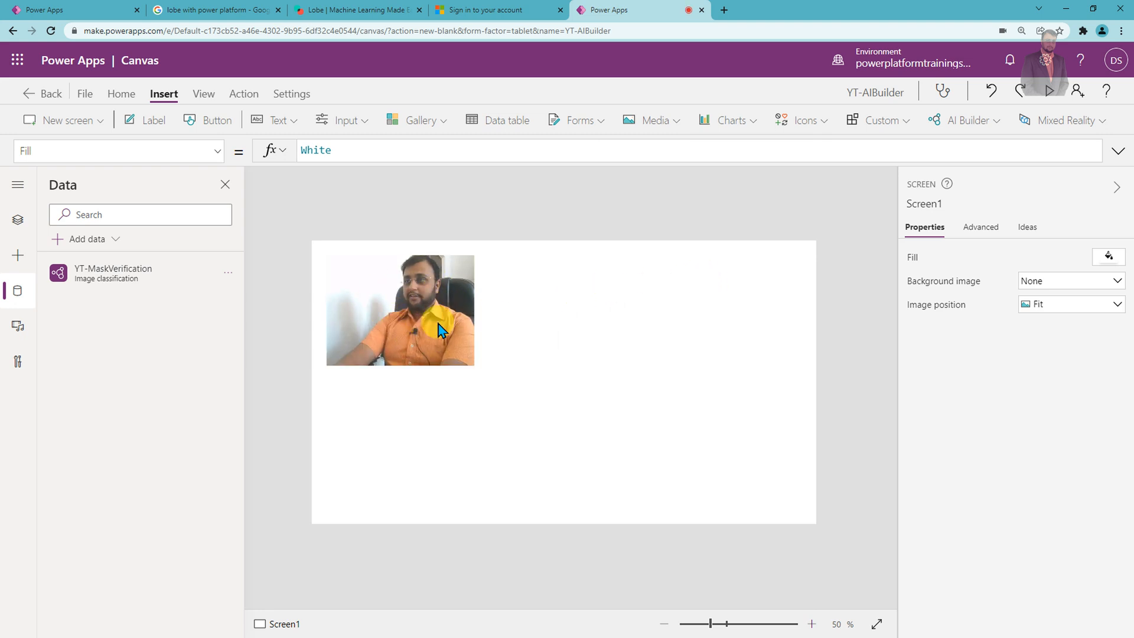
click(589, 300)
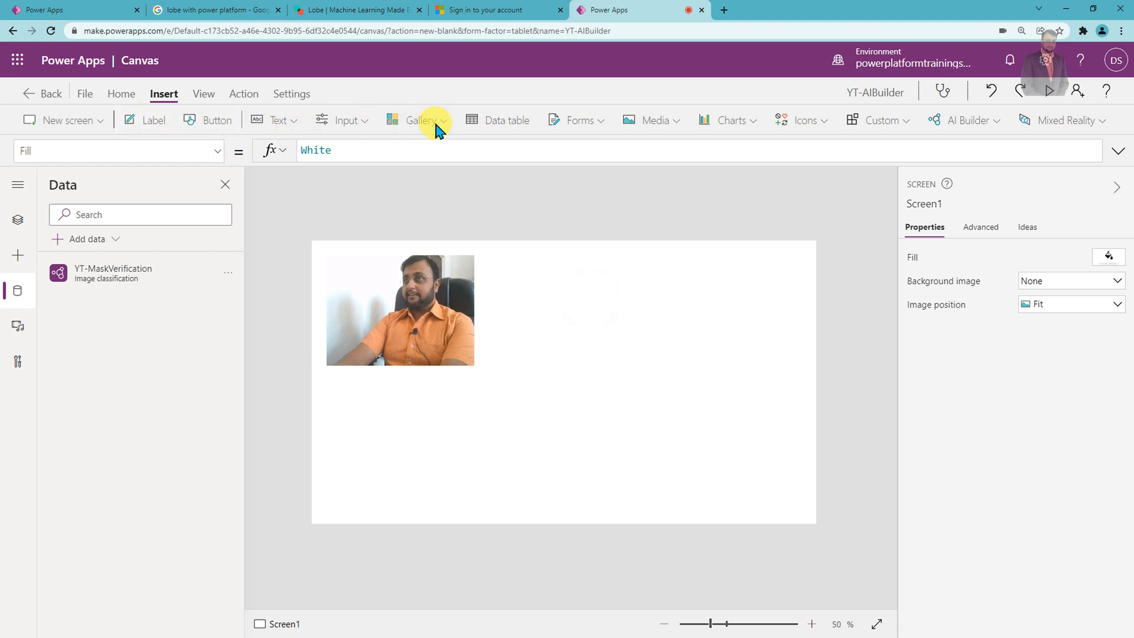
click(679, 122)
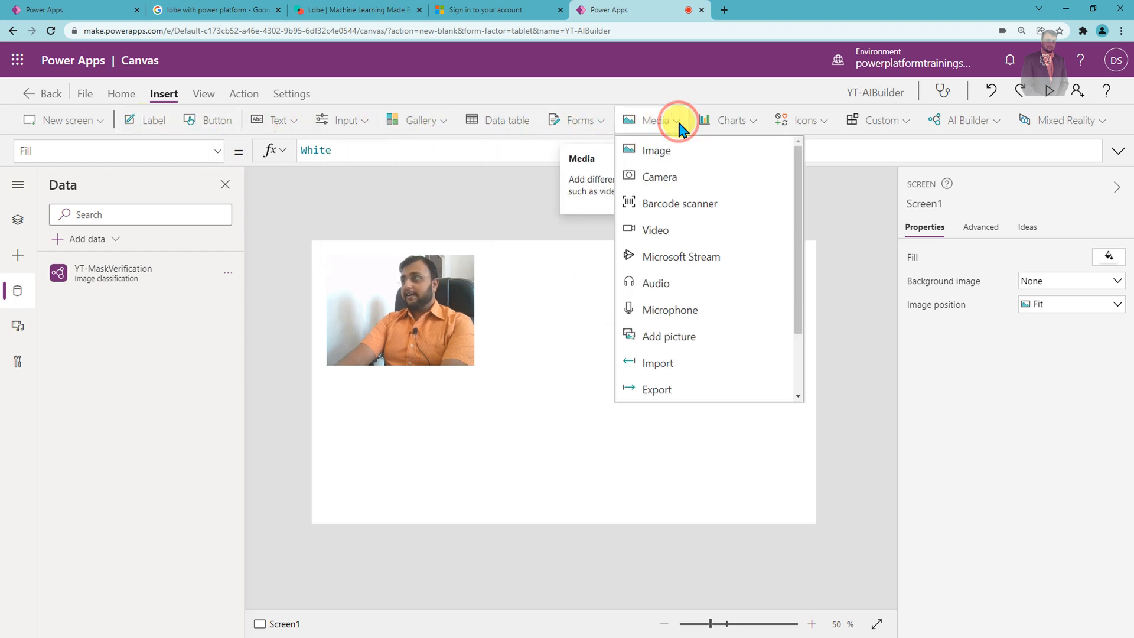
click(678, 159)
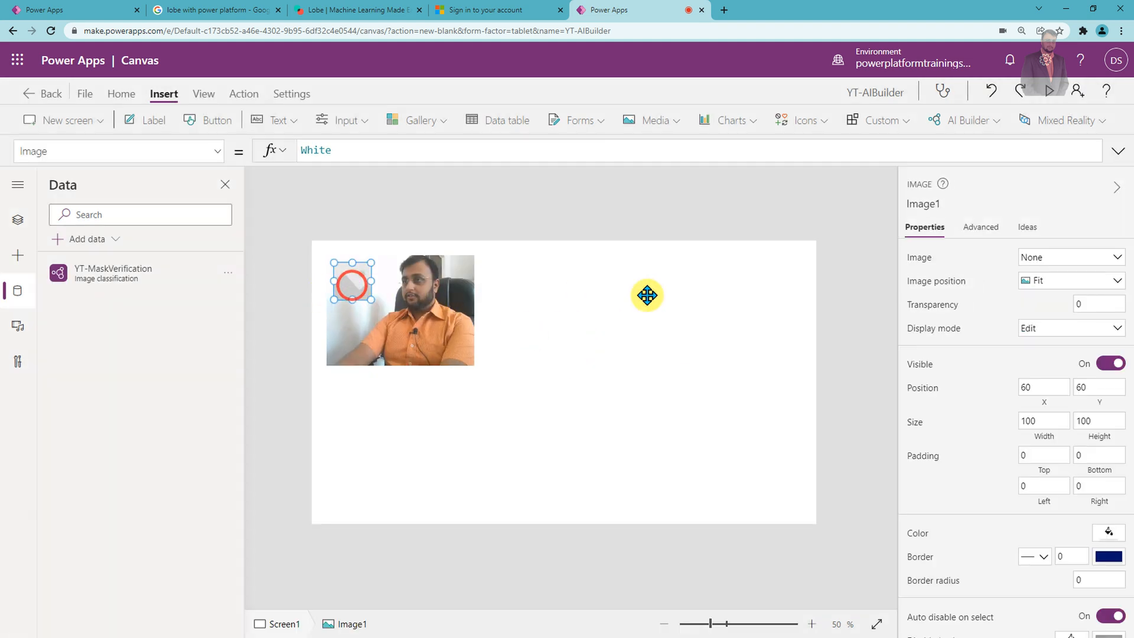
drag(648, 296, 742, 291)
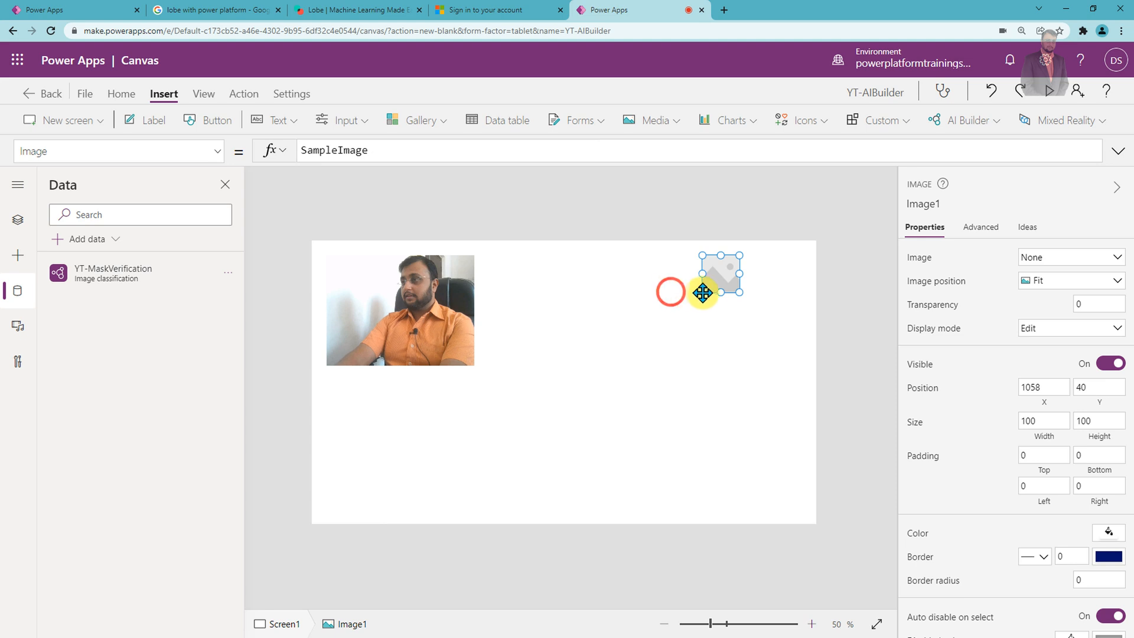
click(730, 288)
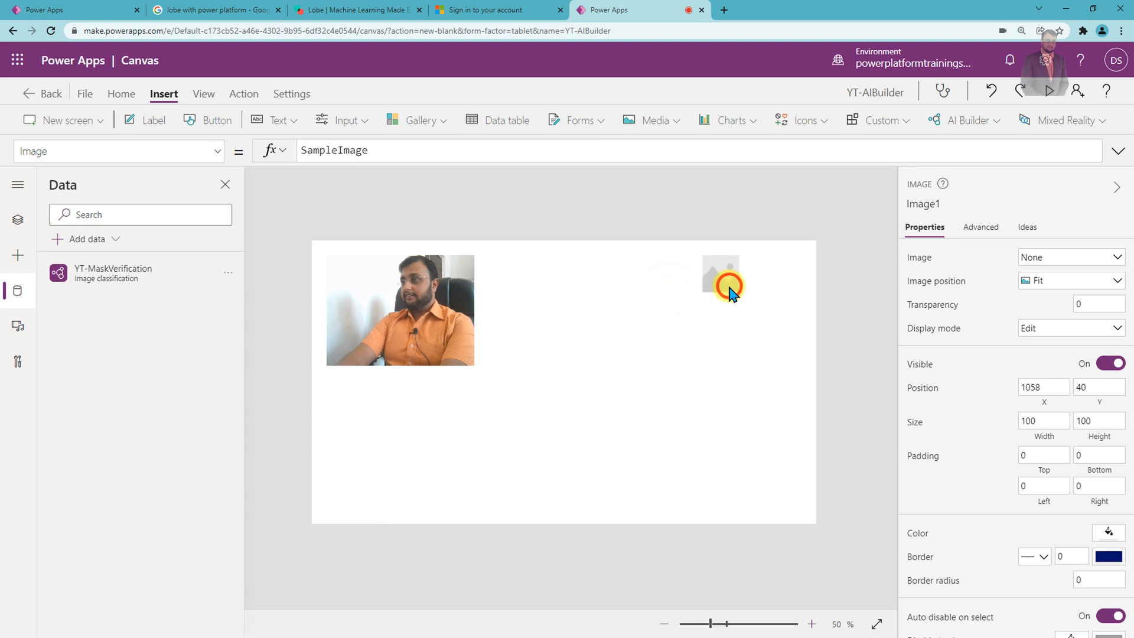
drag(742, 294, 790, 334)
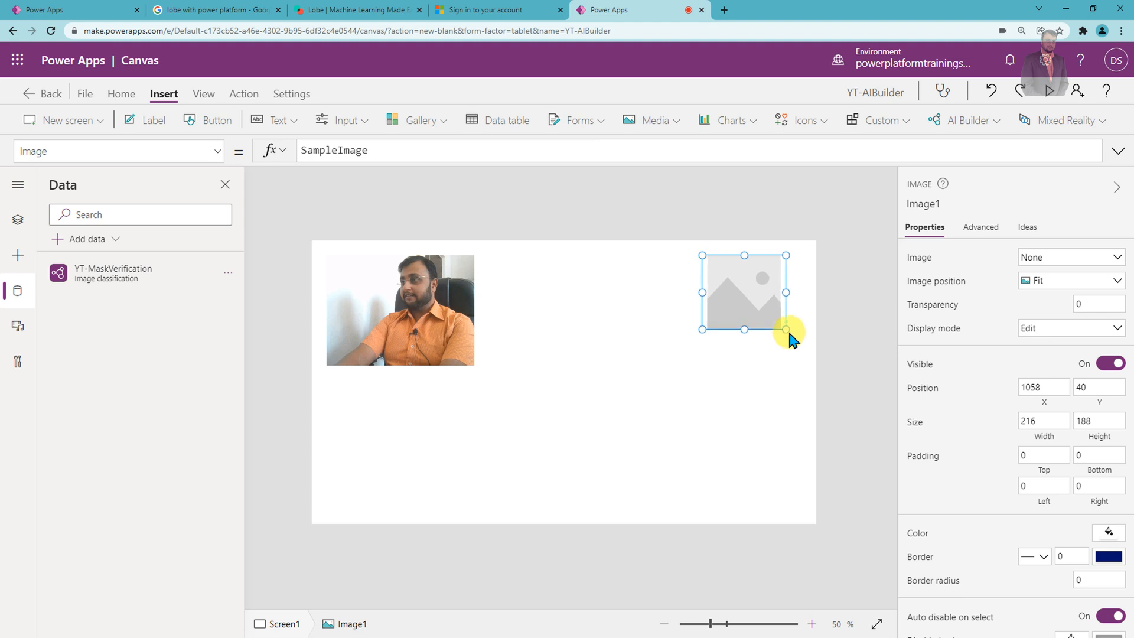
- Enlarge the camera control to about 540 by 384 and set its OnSelect formula to ClearCollect(CameraPhoto,Camera1.Photo)
click(402, 328)
drag(474, 366, 525, 400)
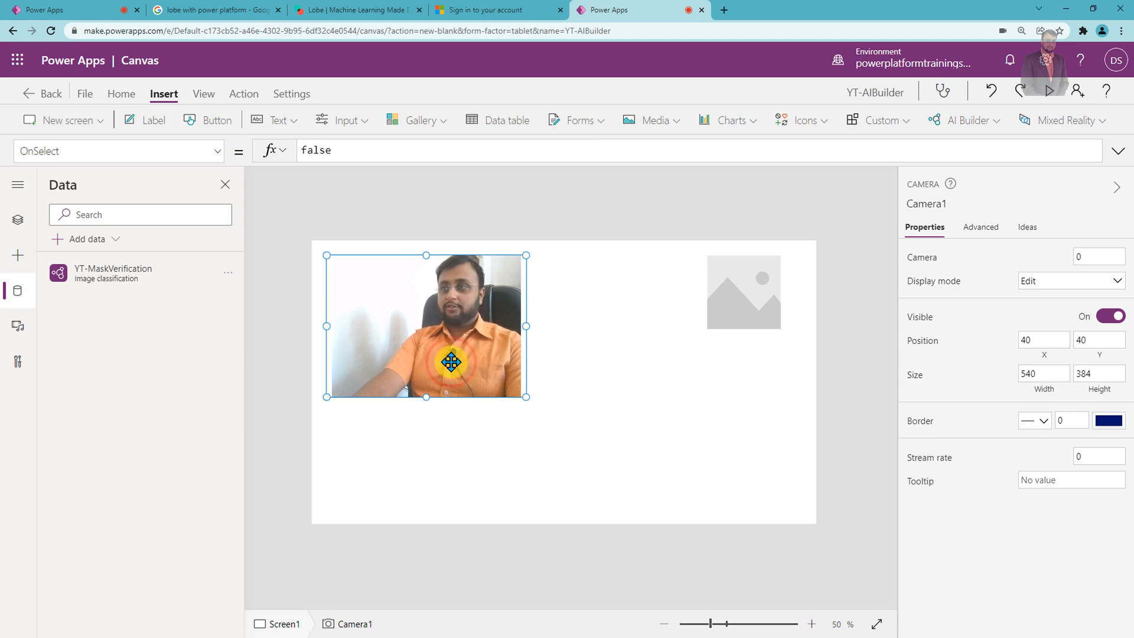
click(220, 152)
double_click(363, 152)
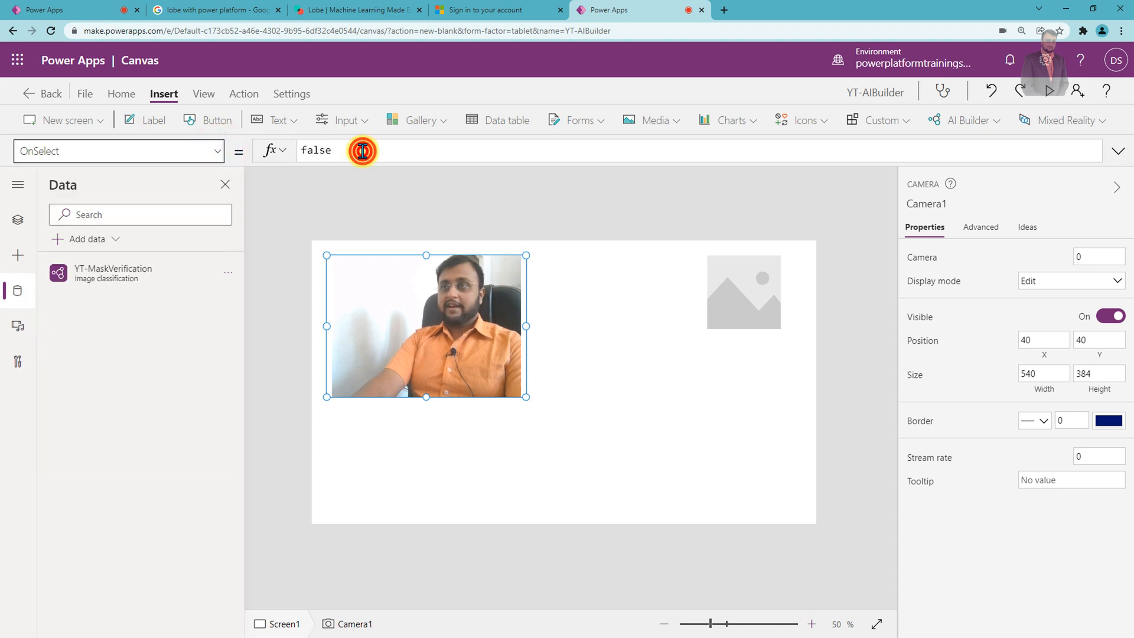
text(ClearCollect(CameraPhoto,Camera1.Photo))
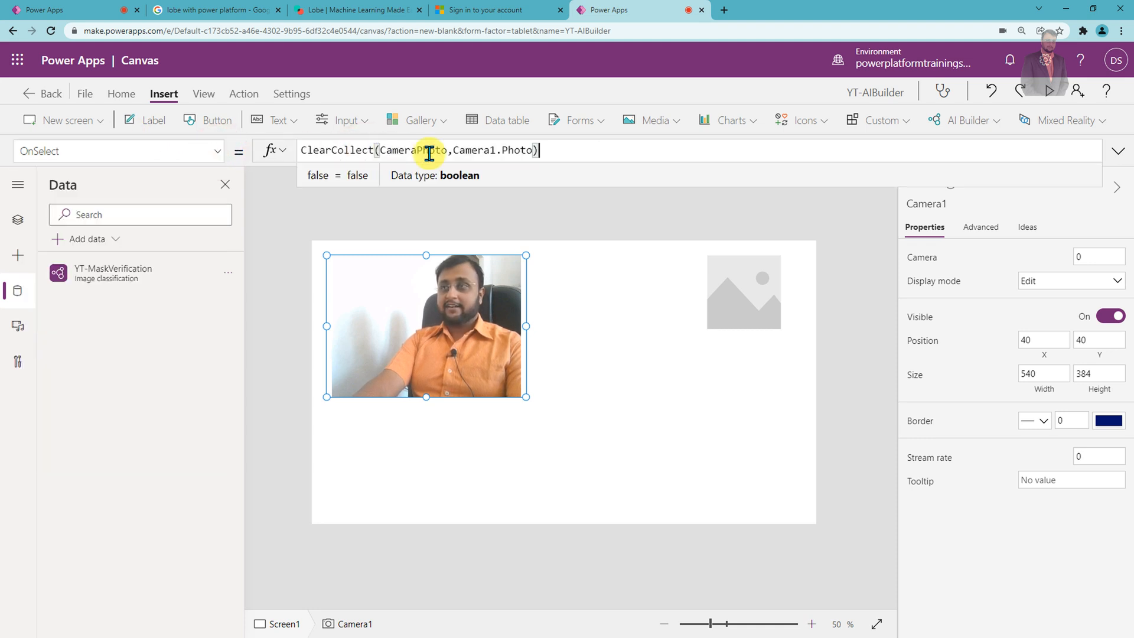
click(471, 152)
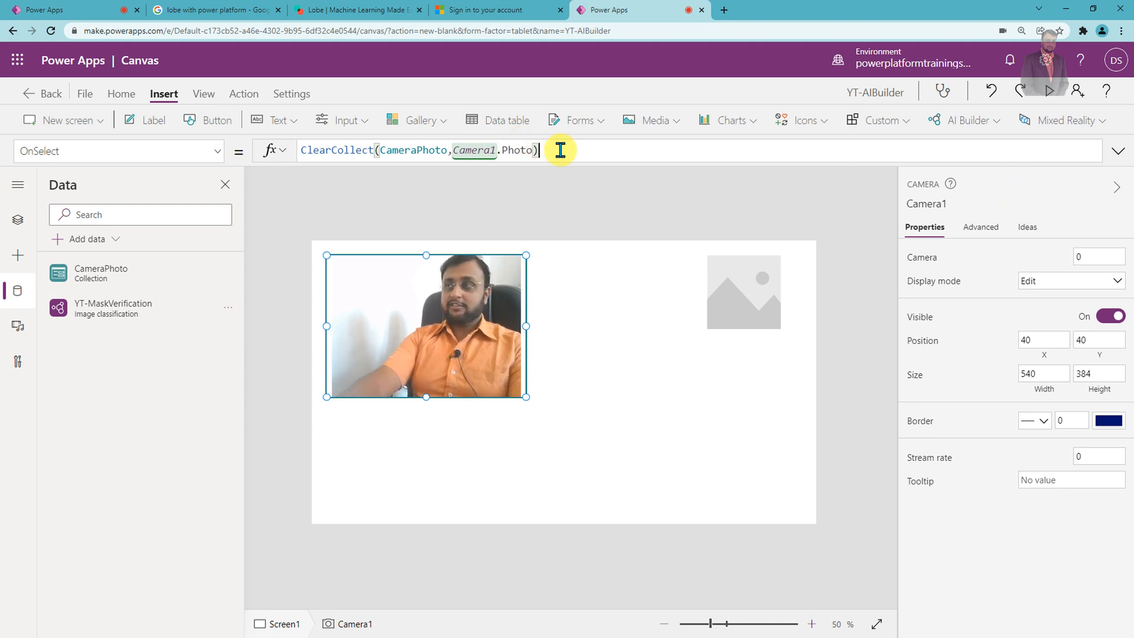
- Append ;ClearCollect(mypred,'YT-MaskVerification'.Predict(Camera1.Photo).Prediction) to the camera's OnSelect formula
text(;)
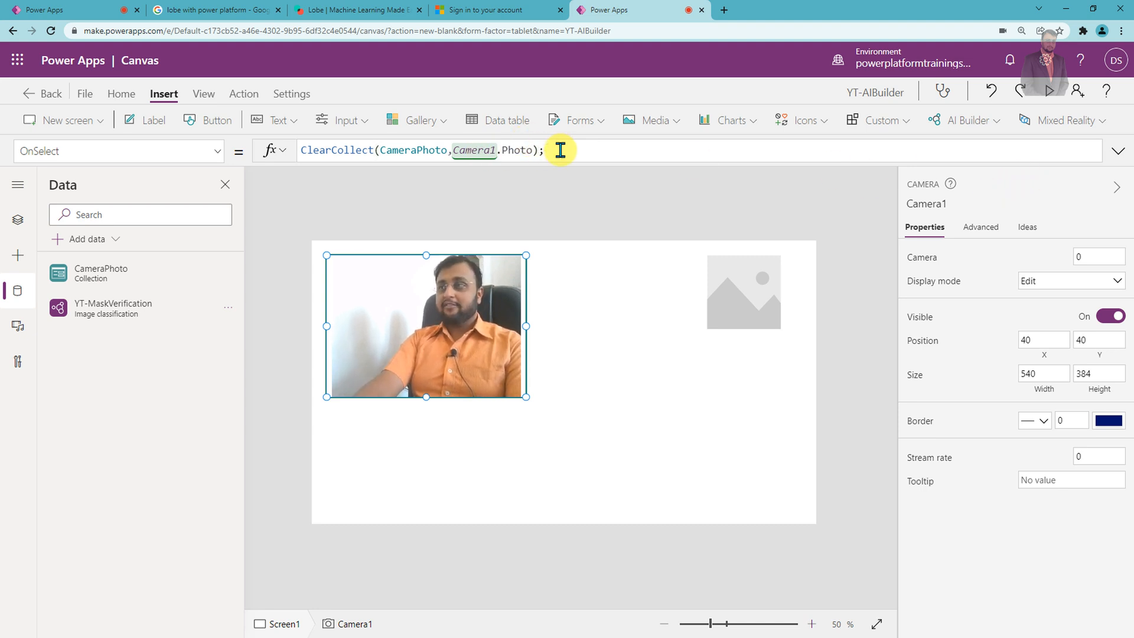
click(576, 148)
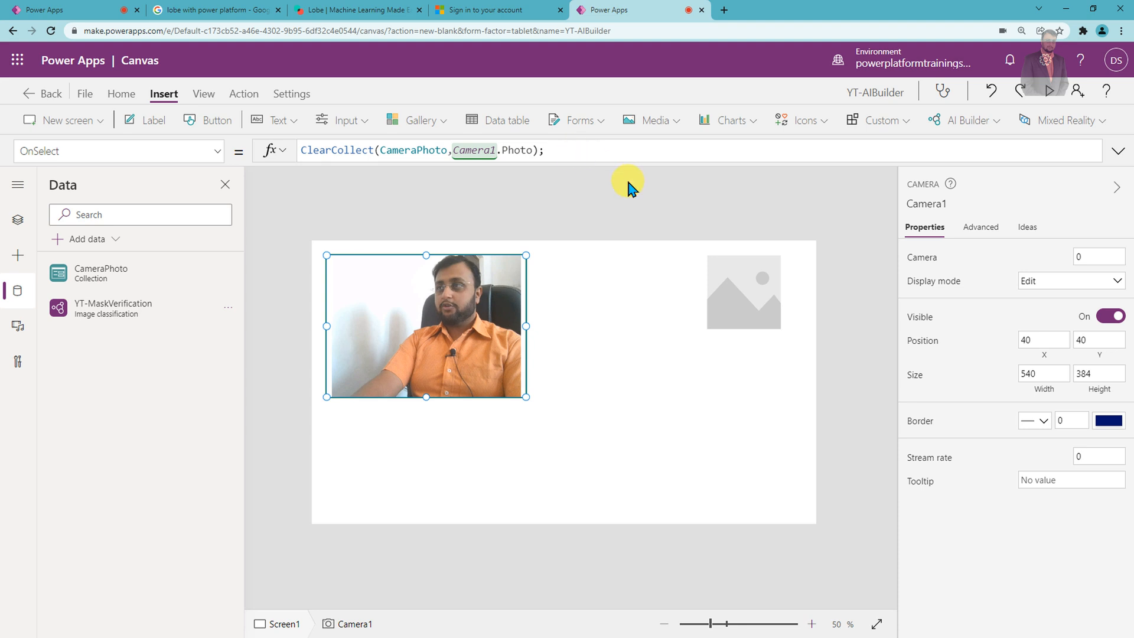
text(ClearCollect(mypred,'YT-MaskVerification'.Predict(Camera1.Photo).Prediction))
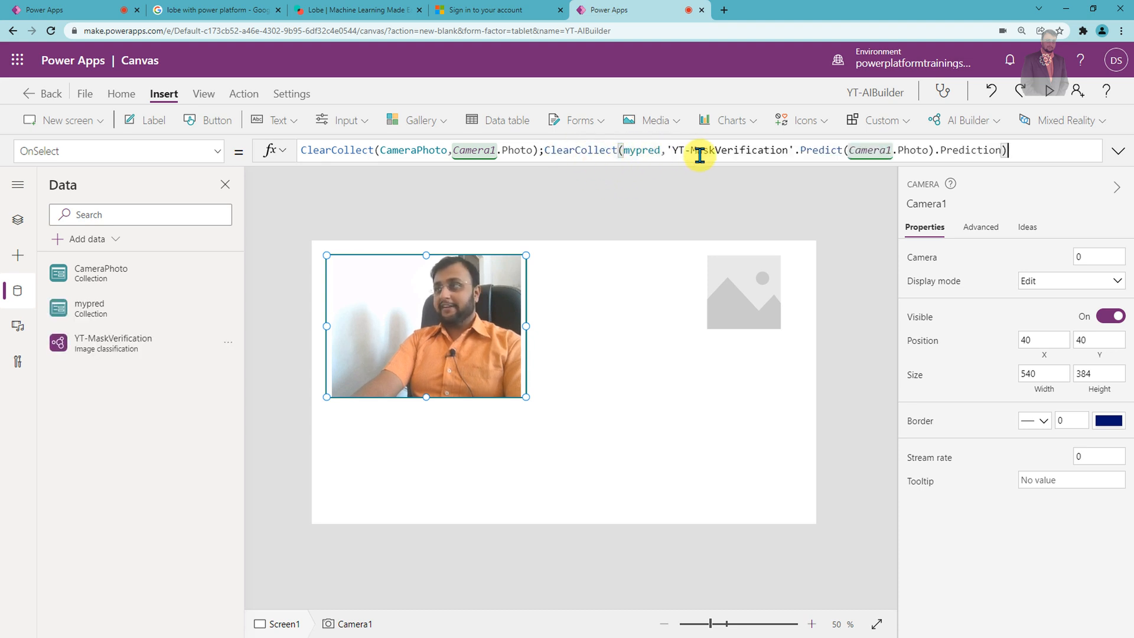
drag(667, 150, 789, 152)
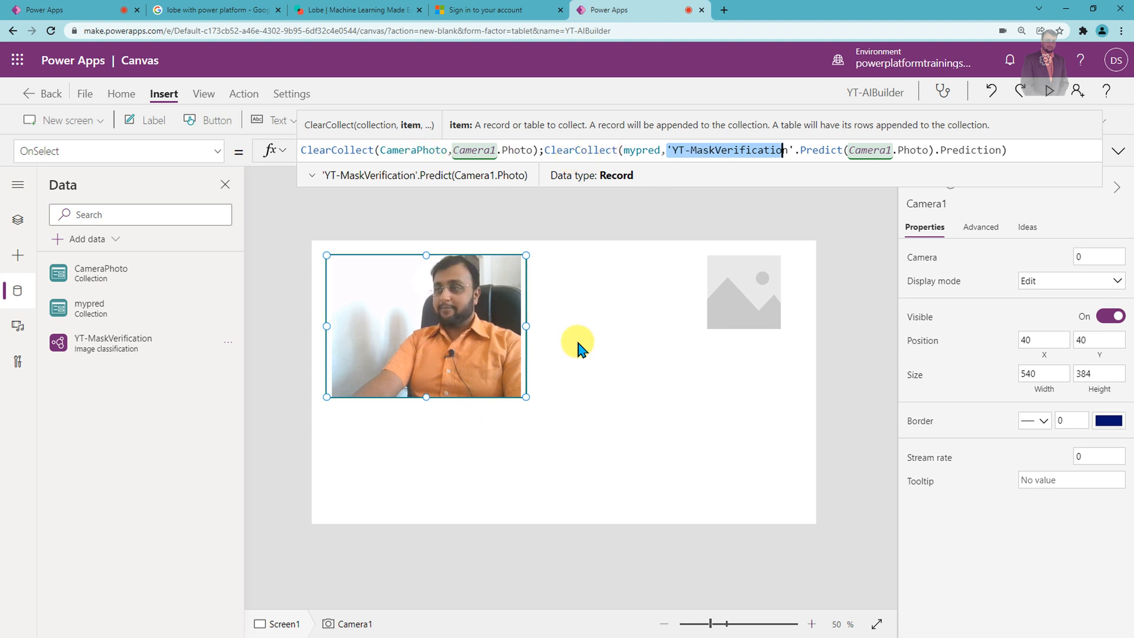
- Set the Image property of Image1 to First(CameraPhoto).Url so it shows the captured photo
click(750, 288)
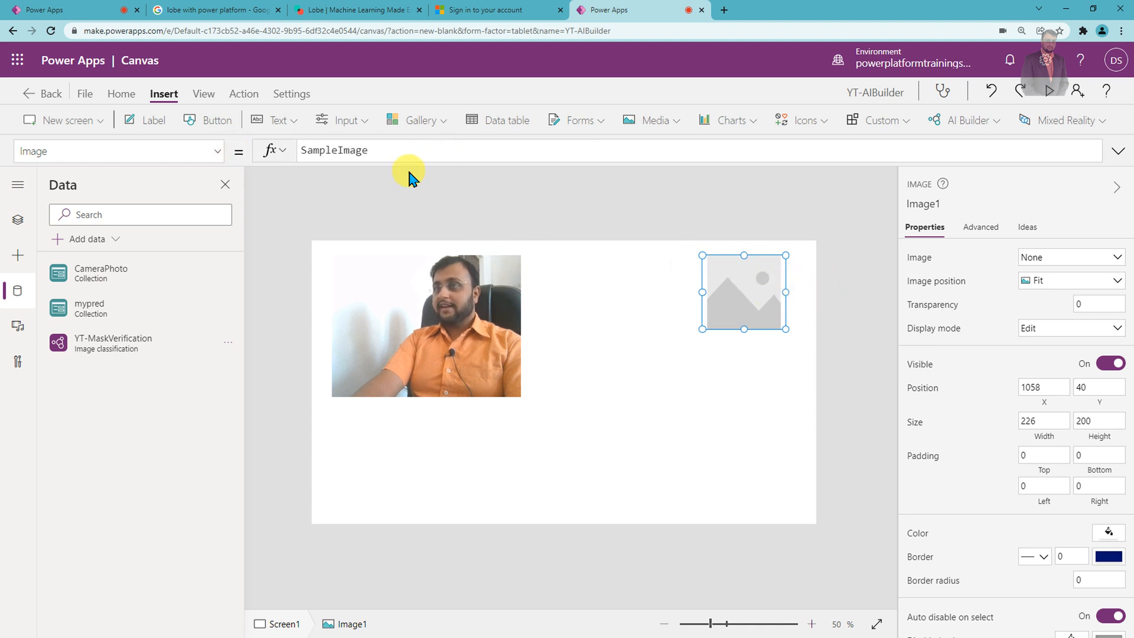
click(452, 290)
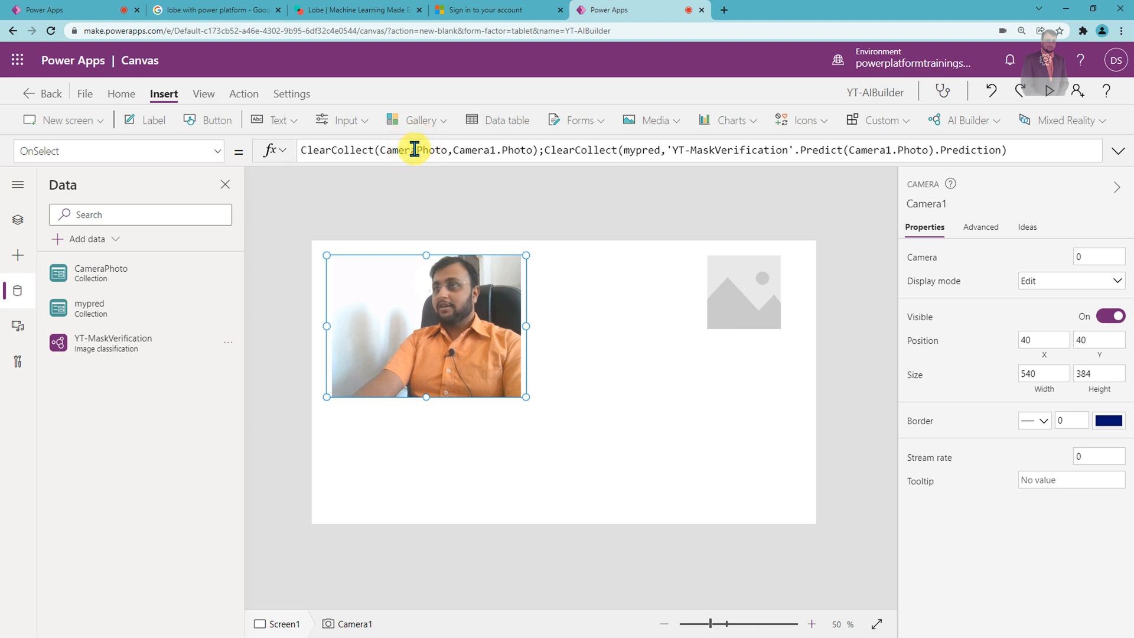
double_click(415, 150)
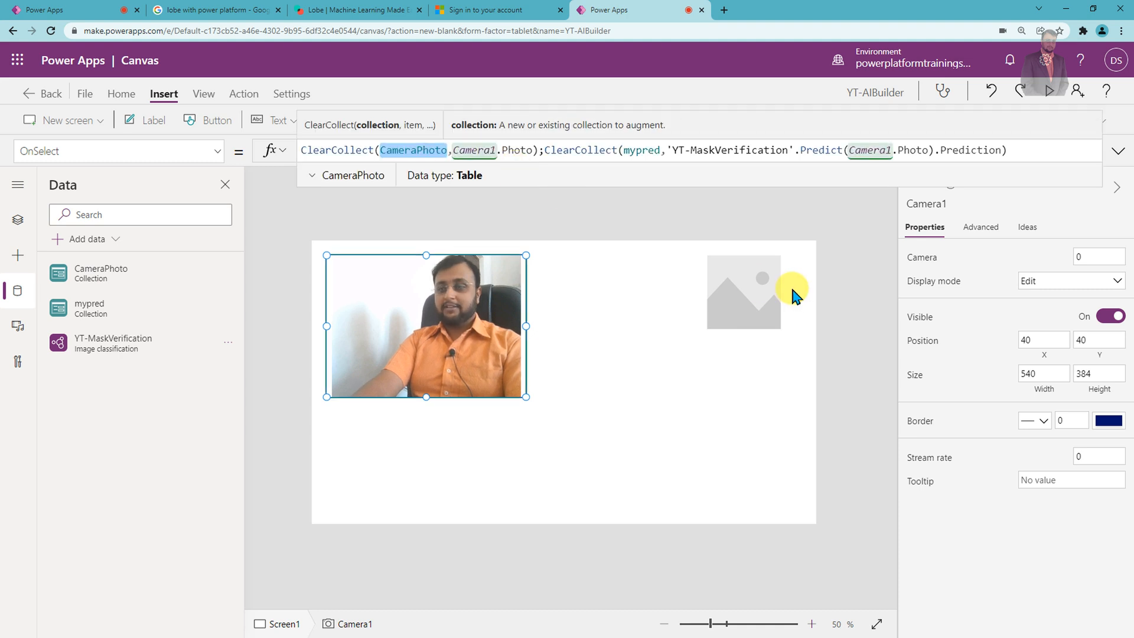
click(765, 302)
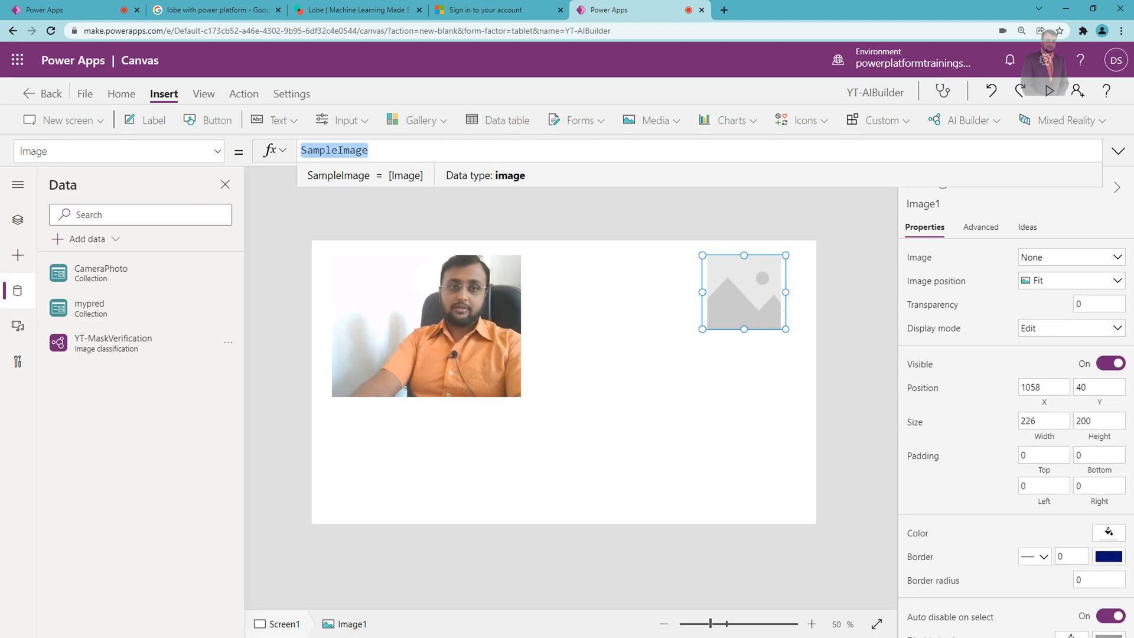
text(First(CameraPhoto).Url)
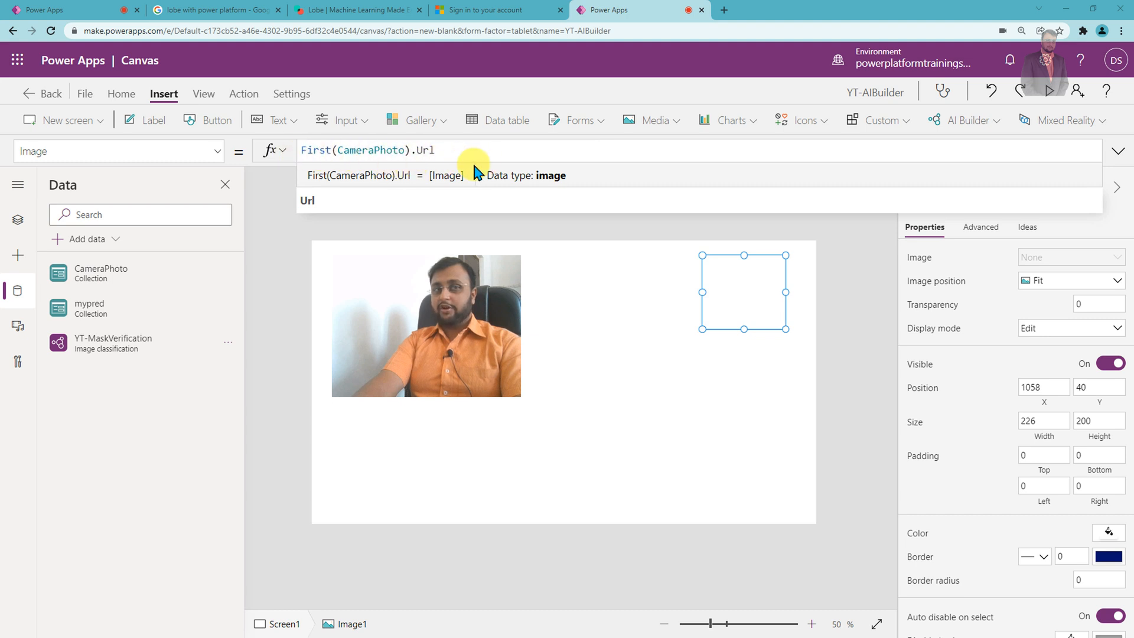
click(722, 378)
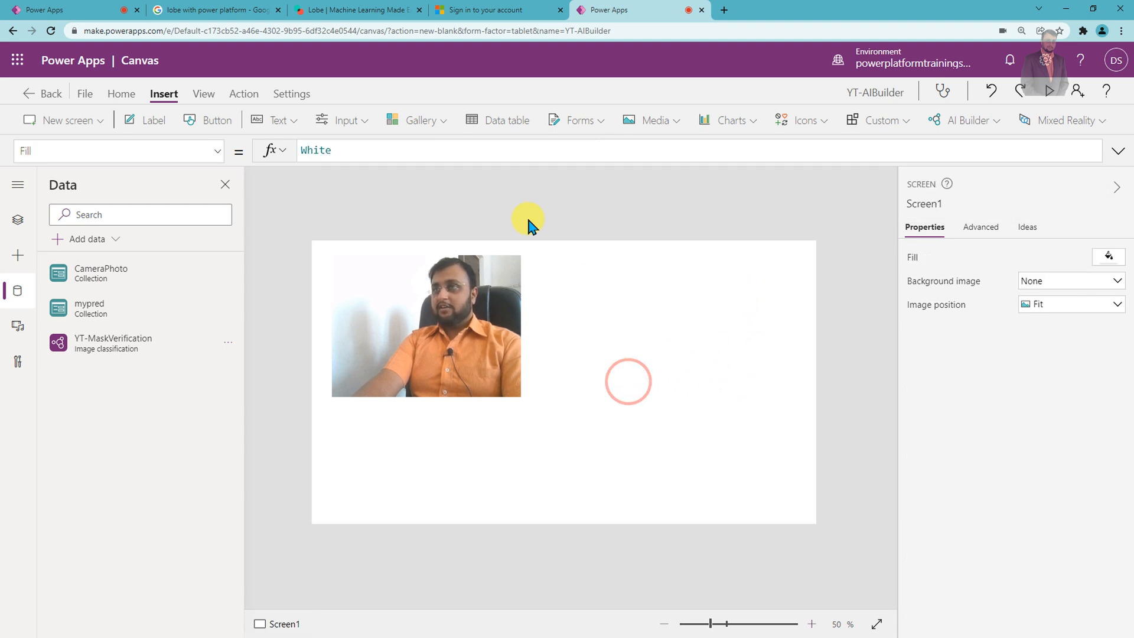
- Insert a vertical gallery, shift it toward the right of Screen1 and give it the Title and subtitle layout
click(443, 124)
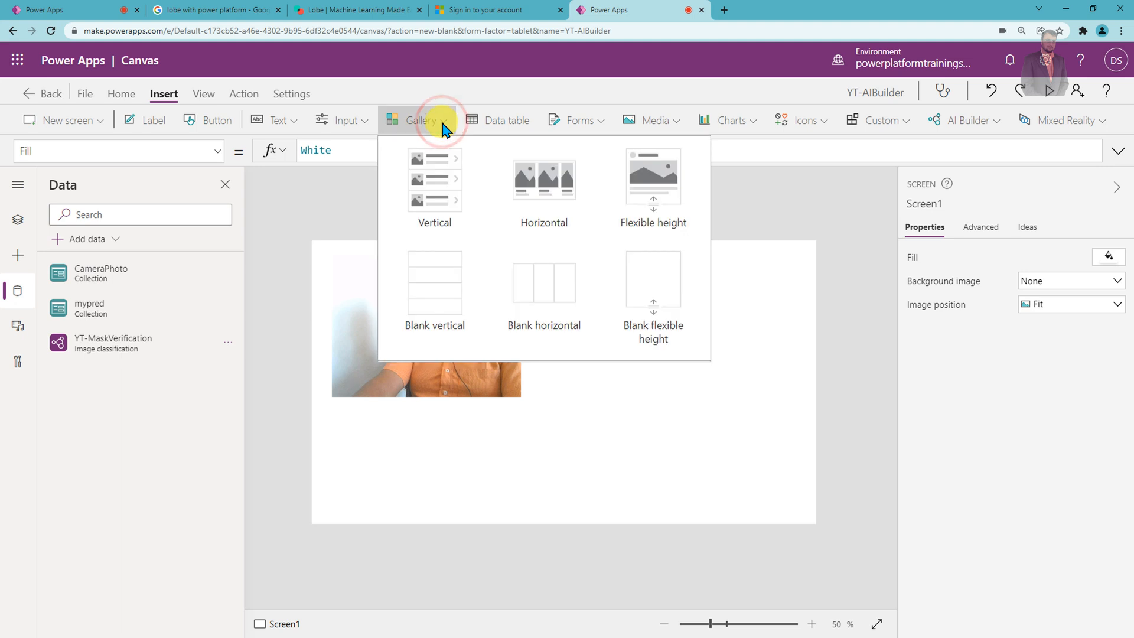
click(427, 210)
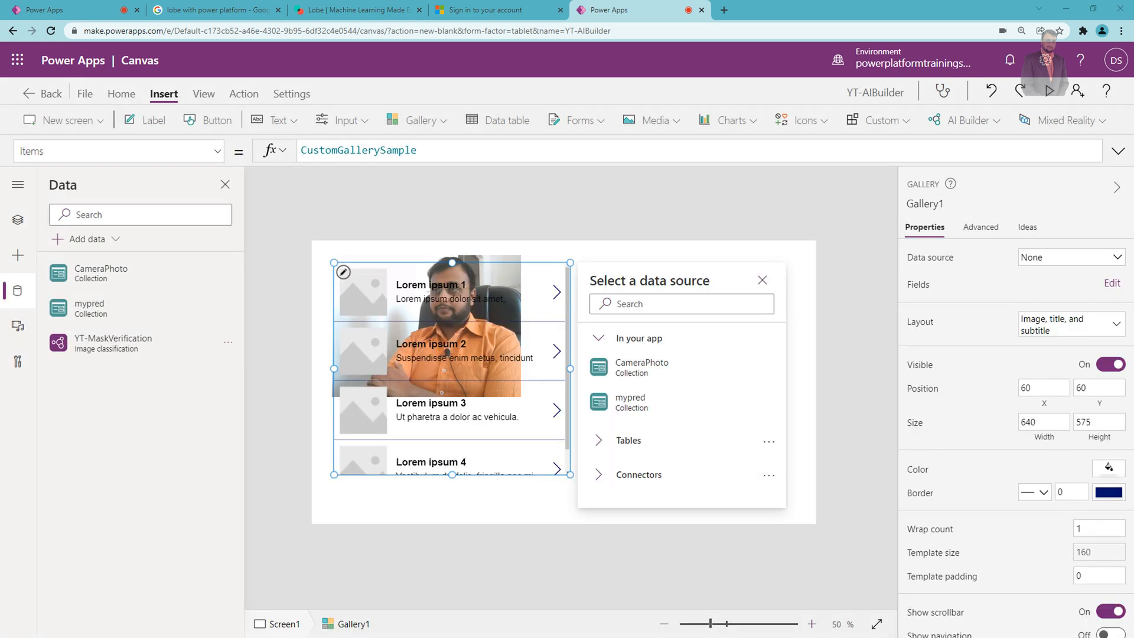
click(499, 260)
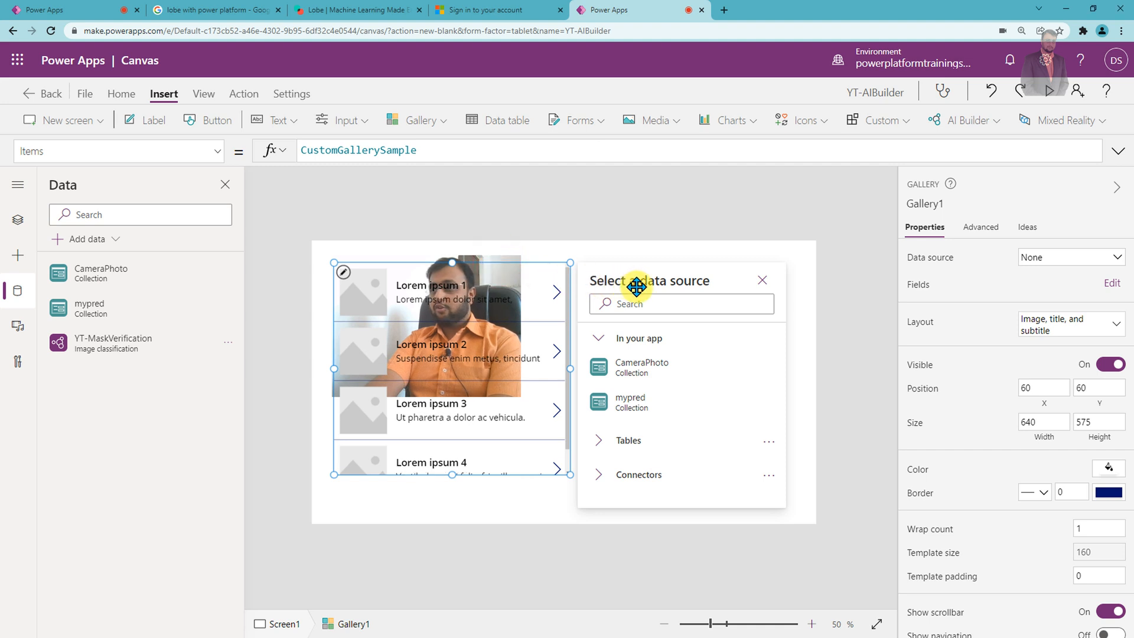
drag(640, 288, 779, 314)
click(1082, 323)
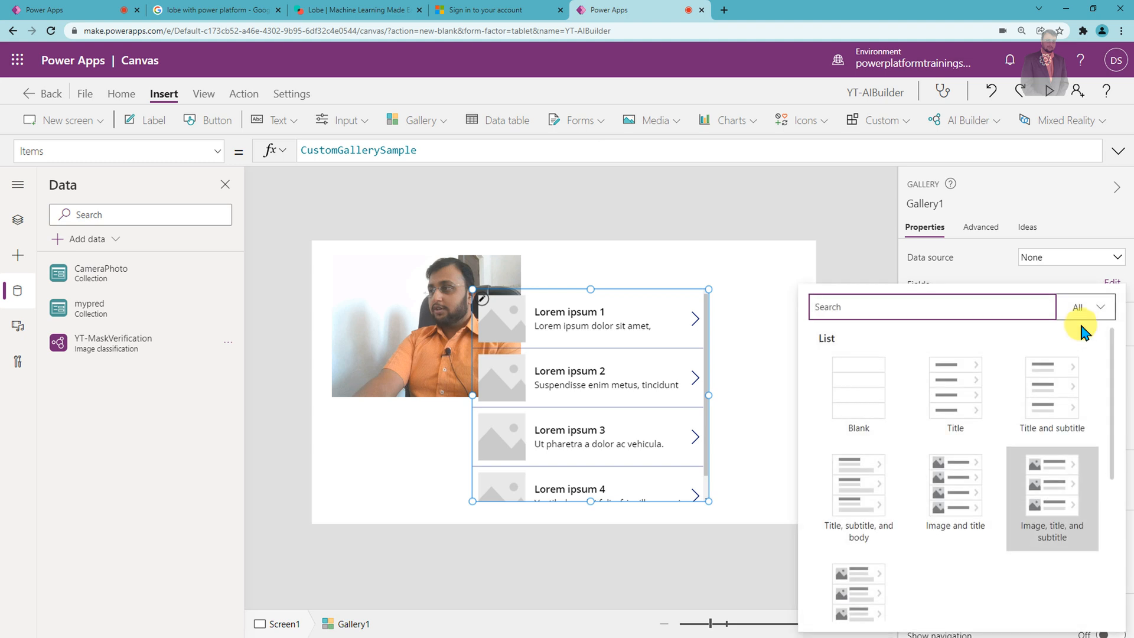
click(1044, 417)
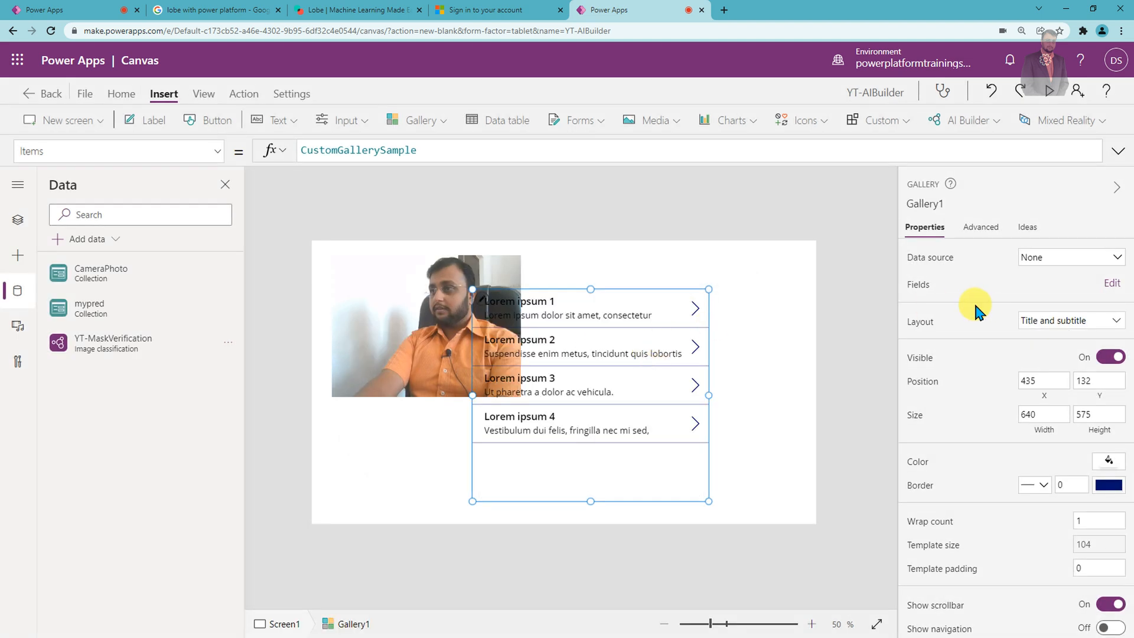
- Set the gallery's data source to the mypred collection and place the gallery beside the camera feed
click(1055, 268)
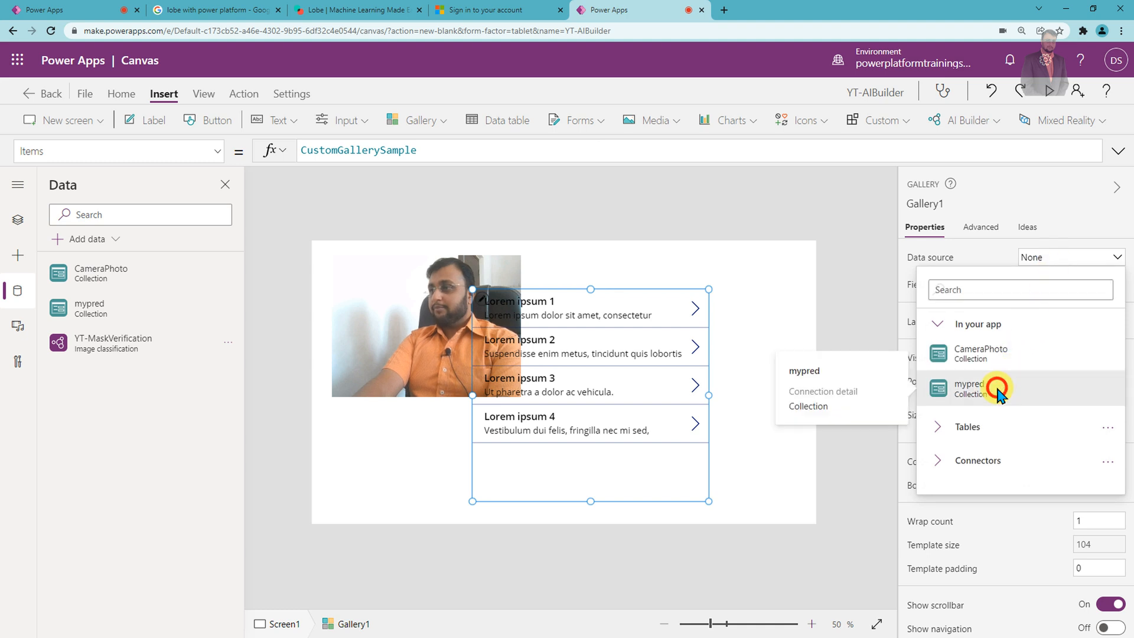
click(998, 391)
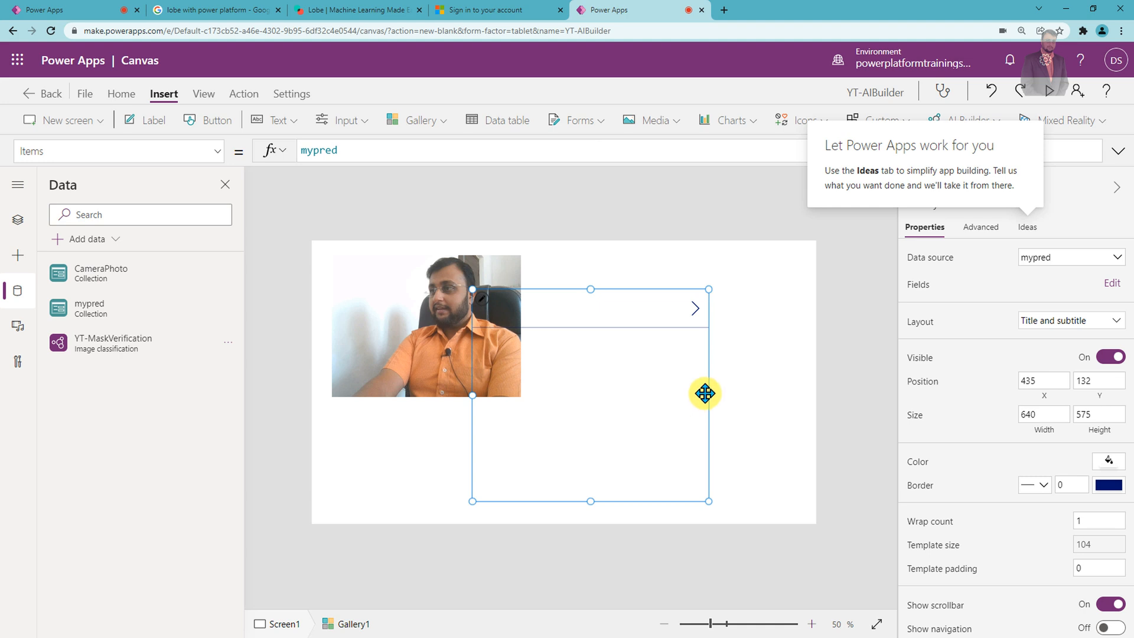
drag(699, 398, 783, 434)
click(673, 328)
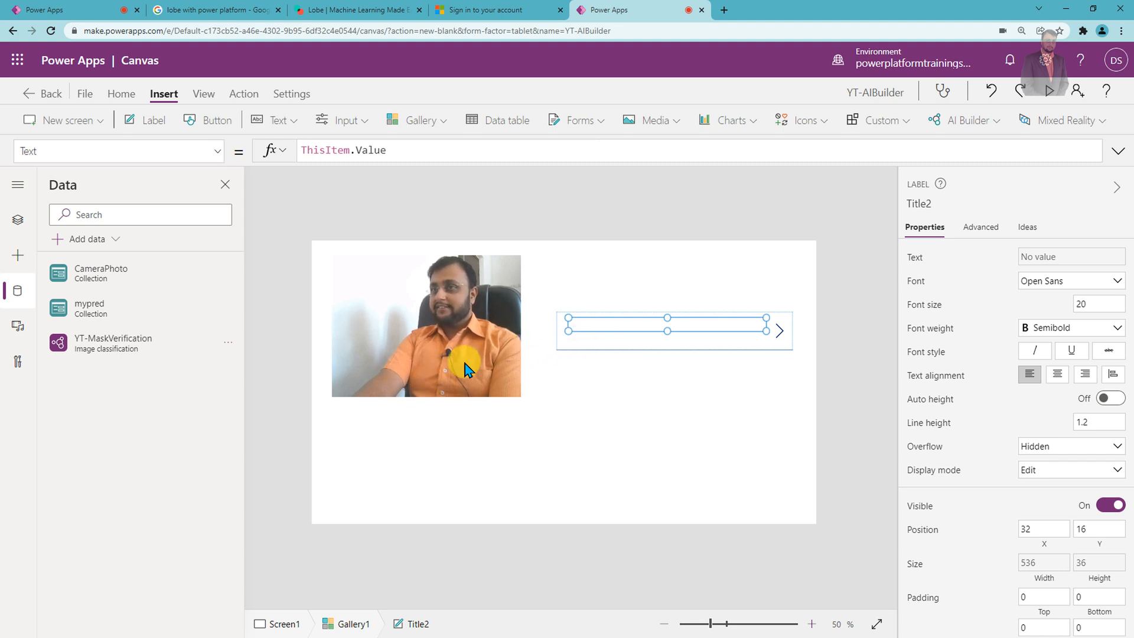
- Preview the app and take camera photos without and with a mask to test the prediction
click(1051, 93)
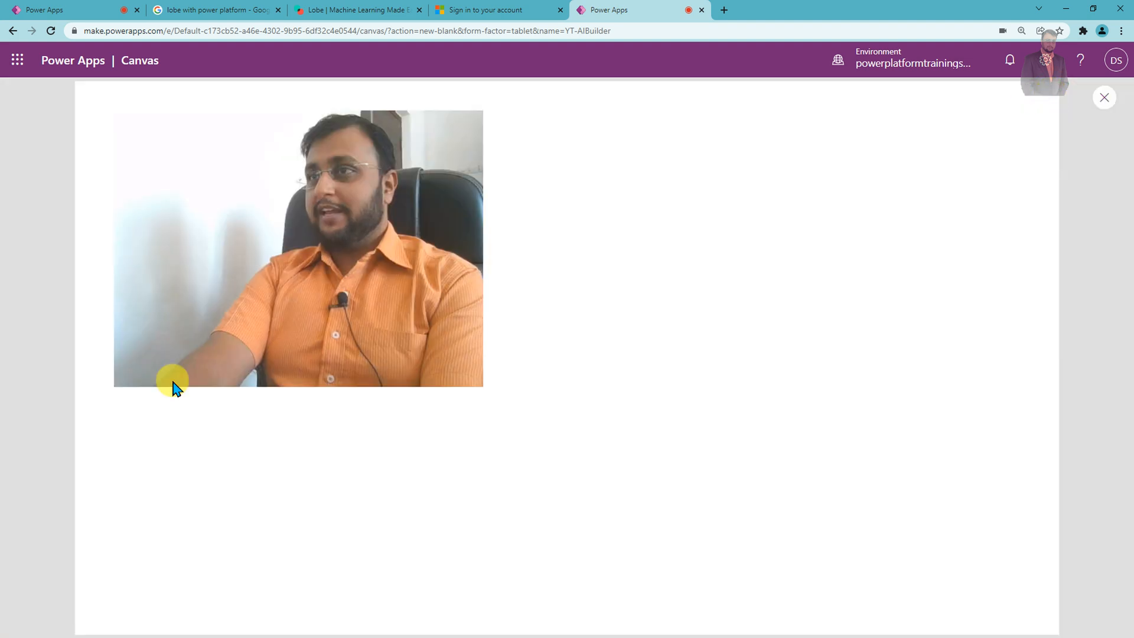
click(288, 279)
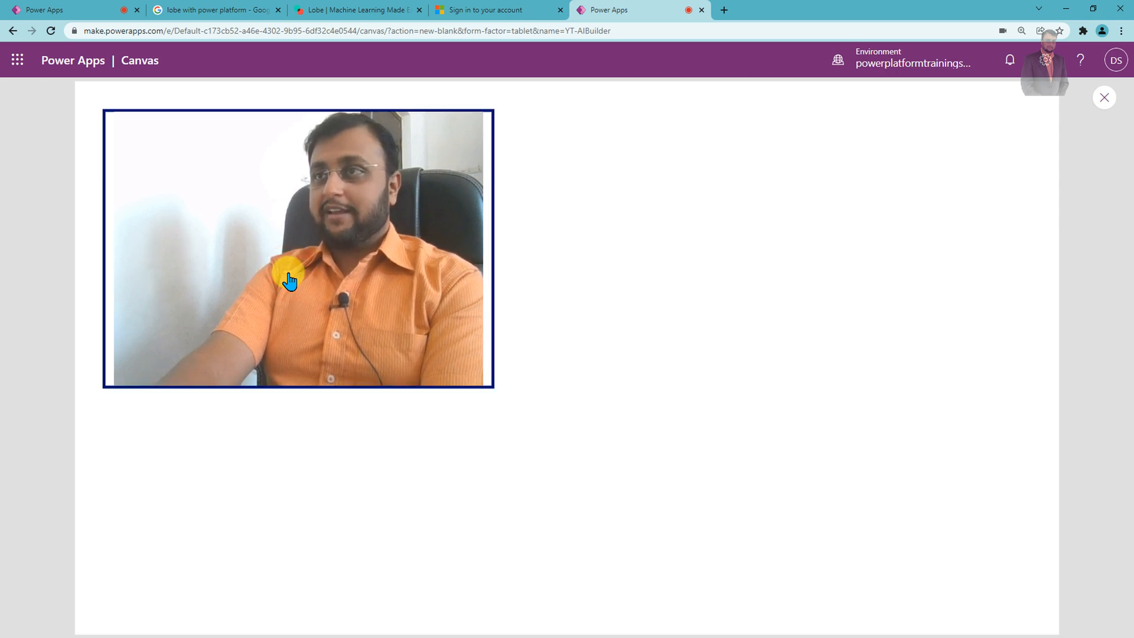
click(289, 279)
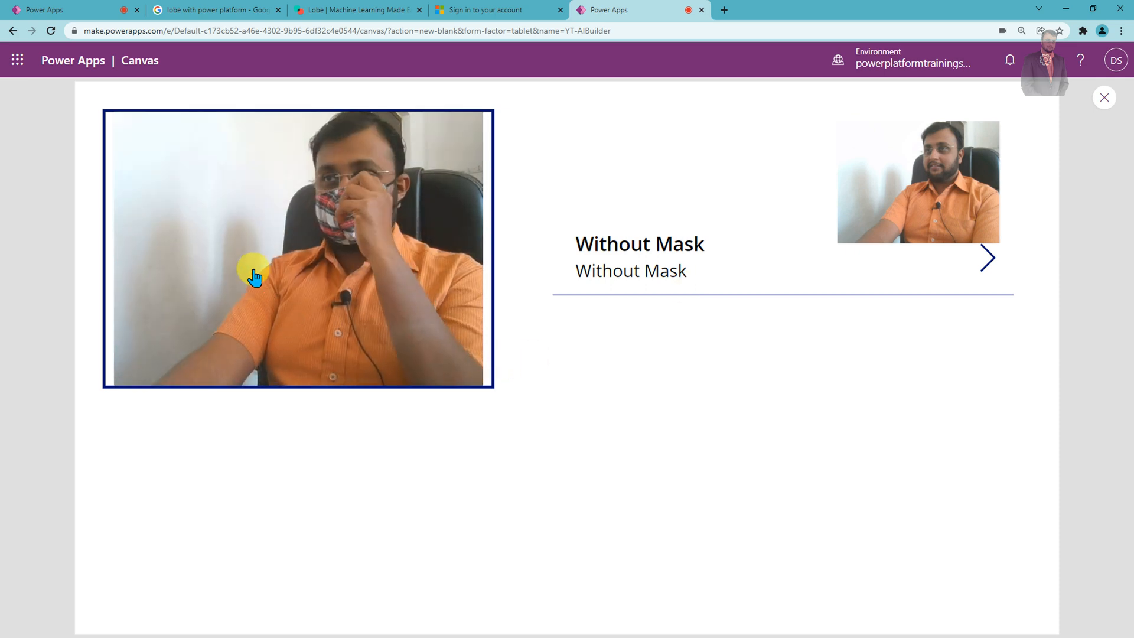
click(319, 258)
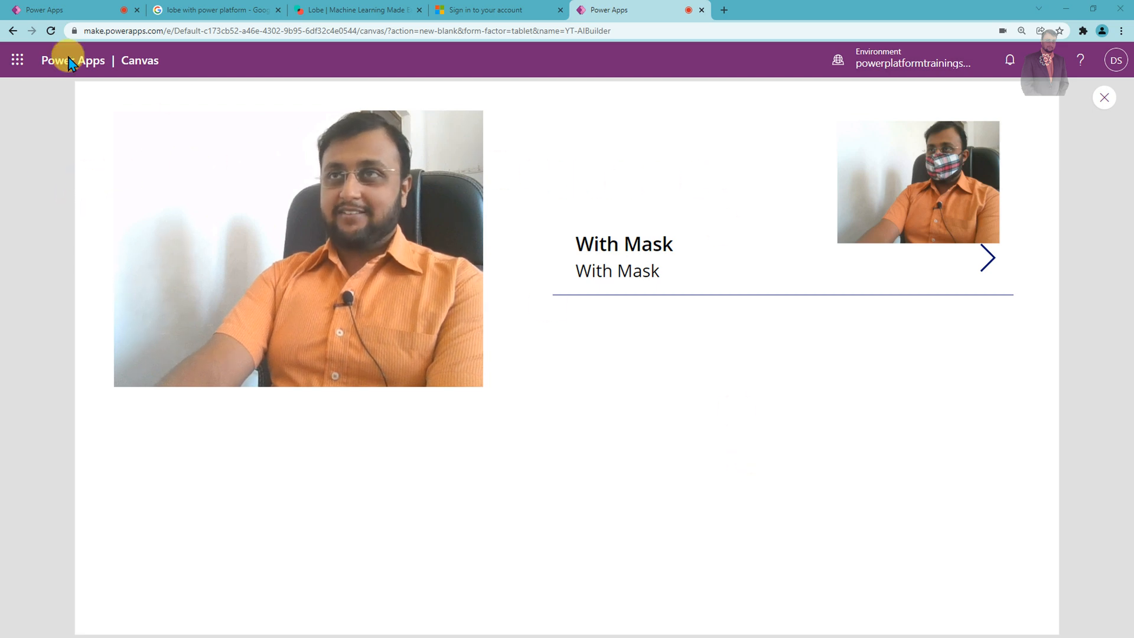
- Switch to the browser tab with the AI-Cameta app and select its Screen1
click(104, 14)
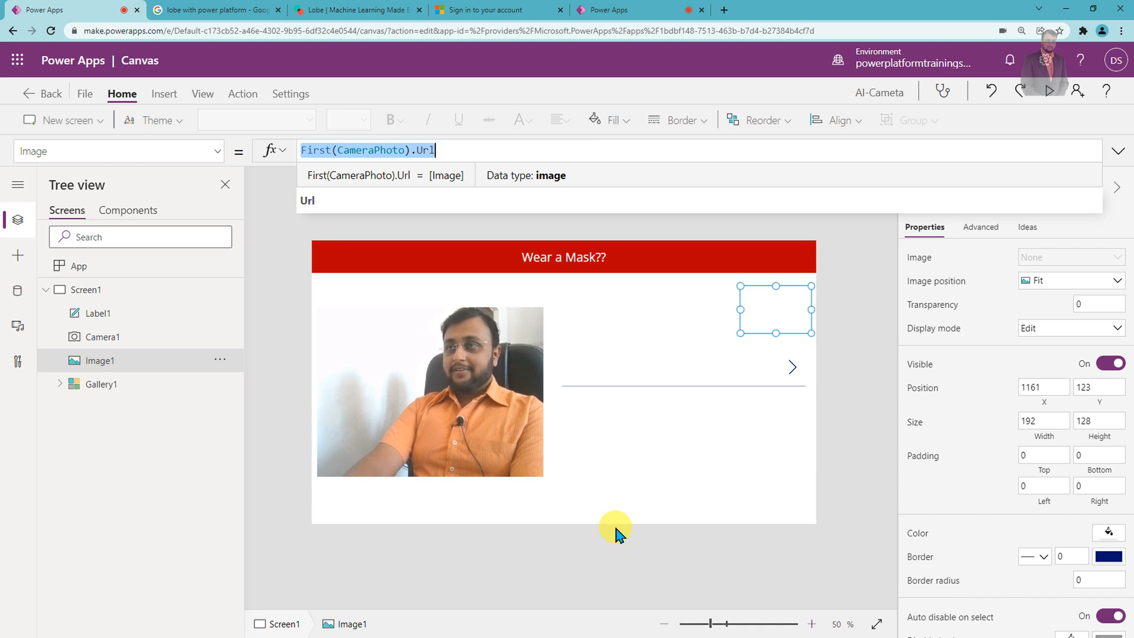
click(839, 416)
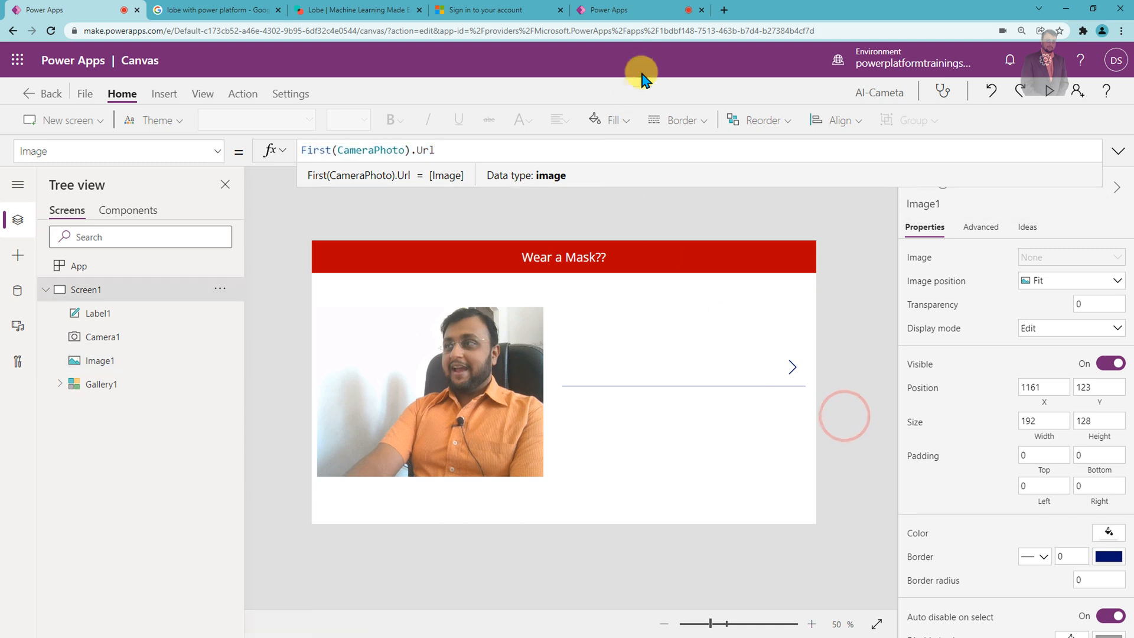